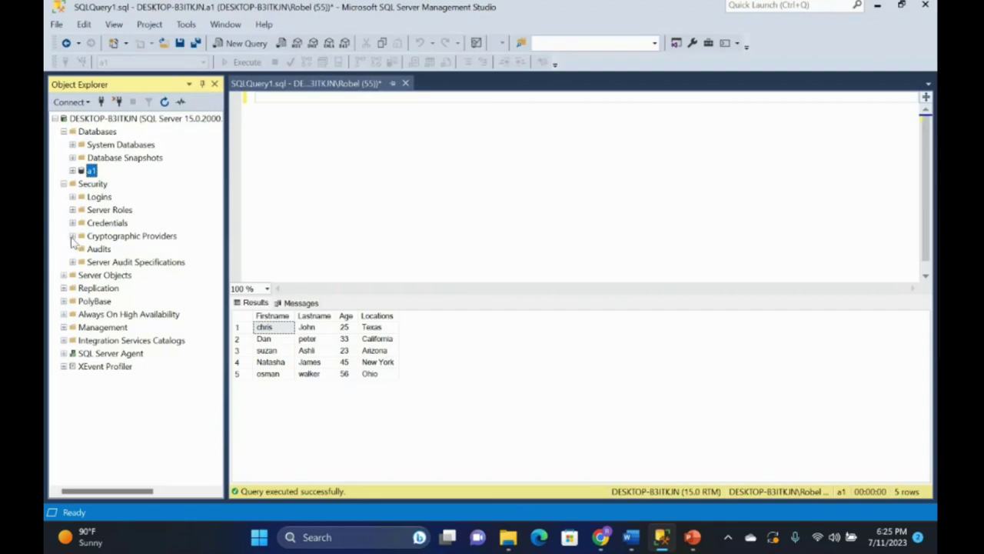
- Close the SQLQuery1 query without saving its changes and open a new query window for the a1 database
{"action": "left_click", "coordinate": [63, 185]}
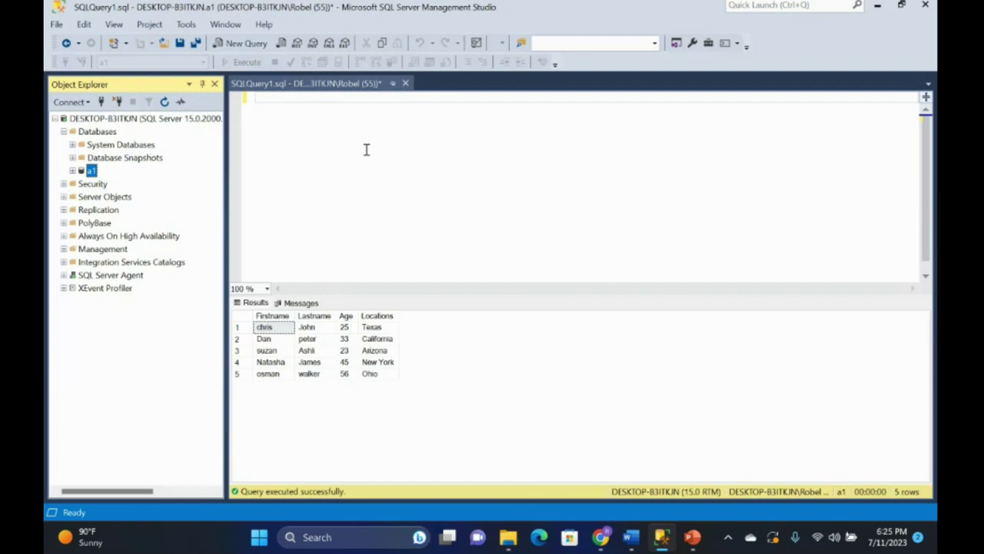
{"action": "left_click", "coordinate": [405, 84]}
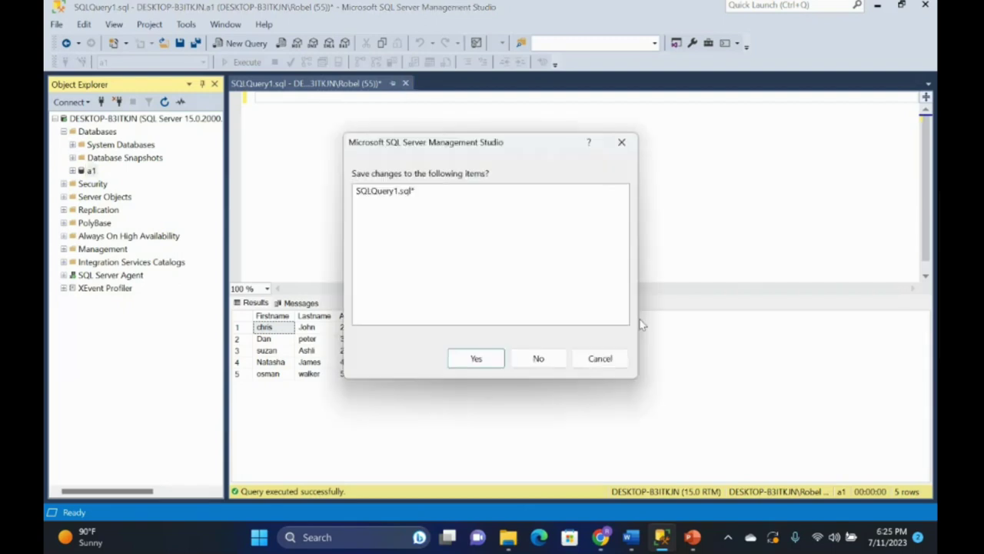
{"action": "left_click", "coordinate": [539, 358]}
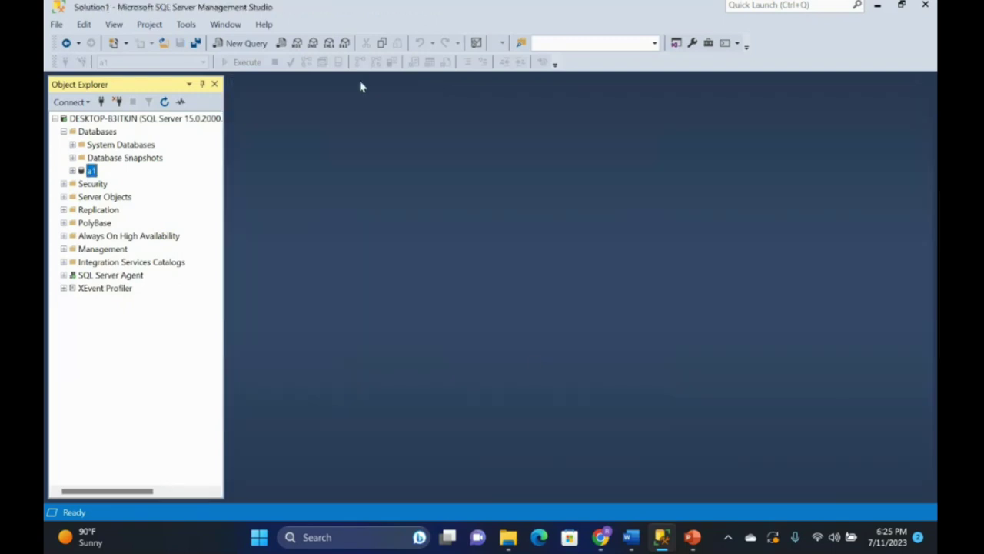
{"action": "left_click", "coordinate": [220, 42]}
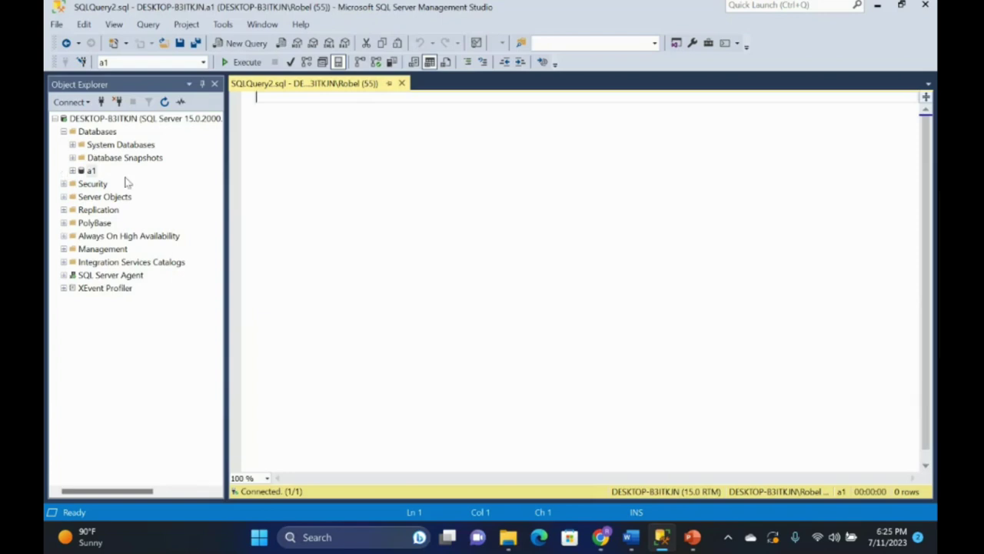
- Switch to File Explorer, copy the path of the Audit folder on drive C, and return to SQL Server Management Studio
{"action": "left_click", "coordinate": [517, 541]}
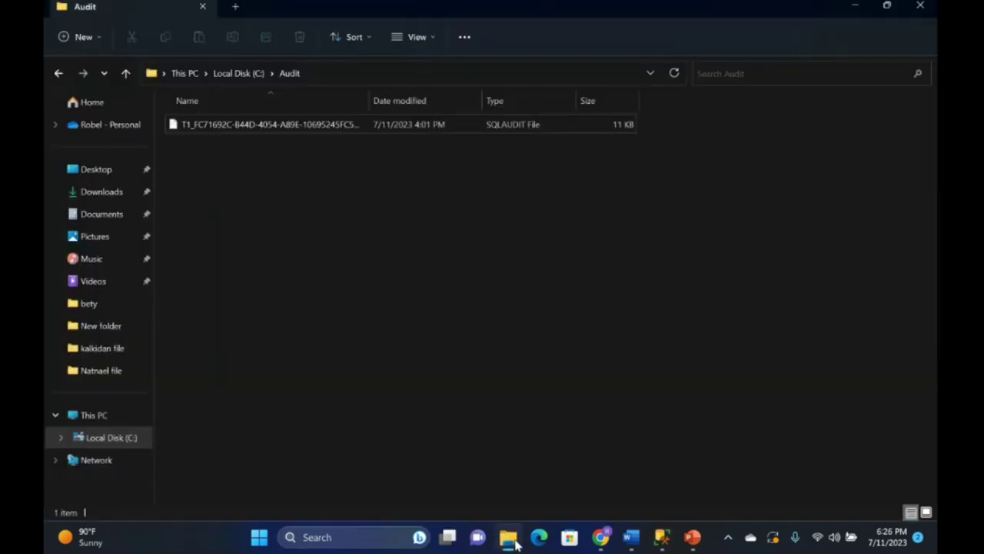
{"action": "left_click", "coordinate": [60, 73]}
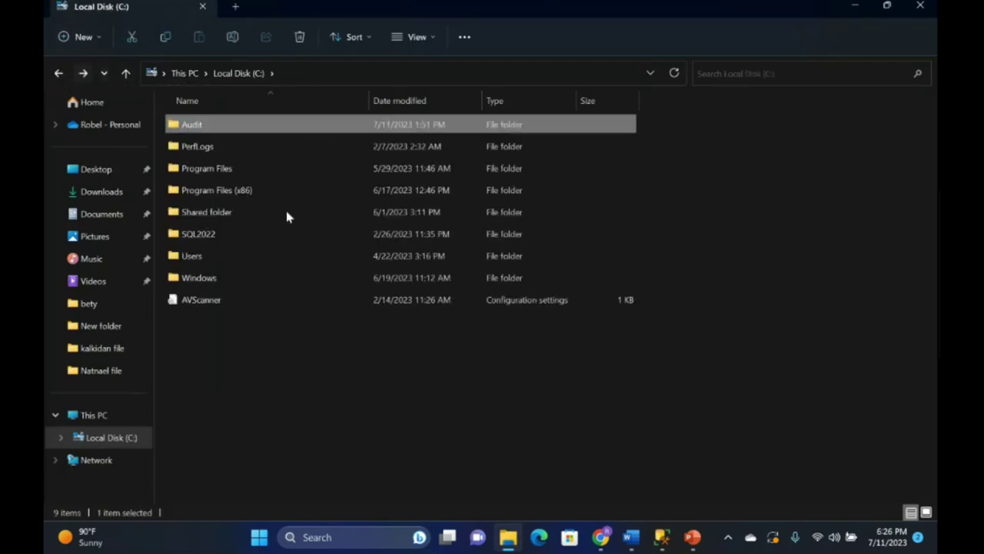
{"action": "left_click", "coordinate": [333, 343]}
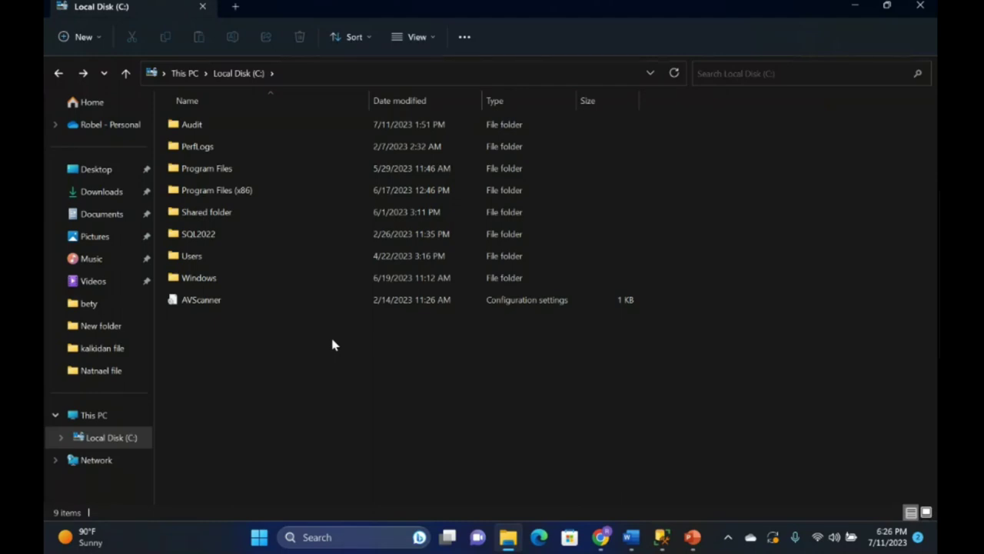
{"action": "left_click", "coordinate": [232, 134]}
{"action": "double_click", "coordinate": [231, 135]}
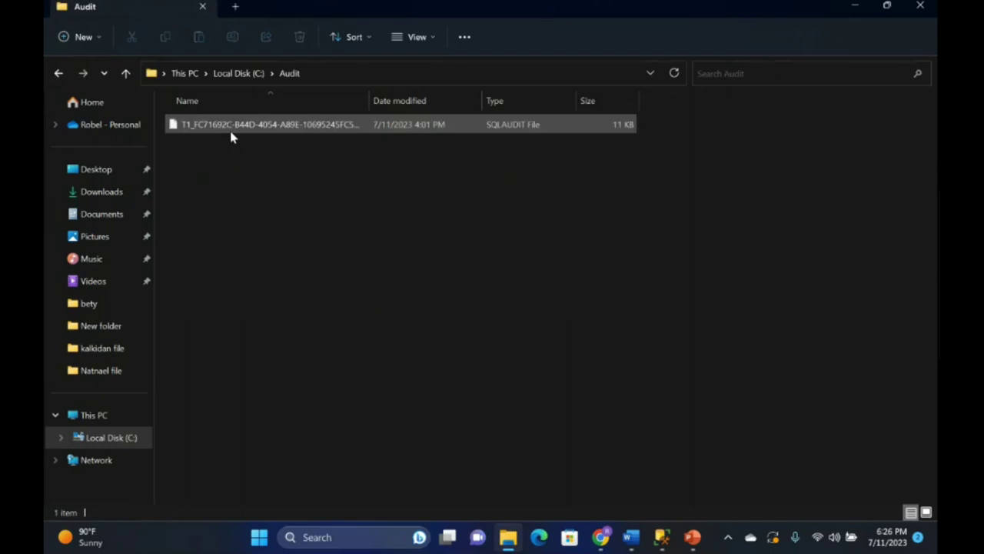
{"action": "left_click", "coordinate": [358, 74]}
{"action": "key", "text": "ctrl+c"}
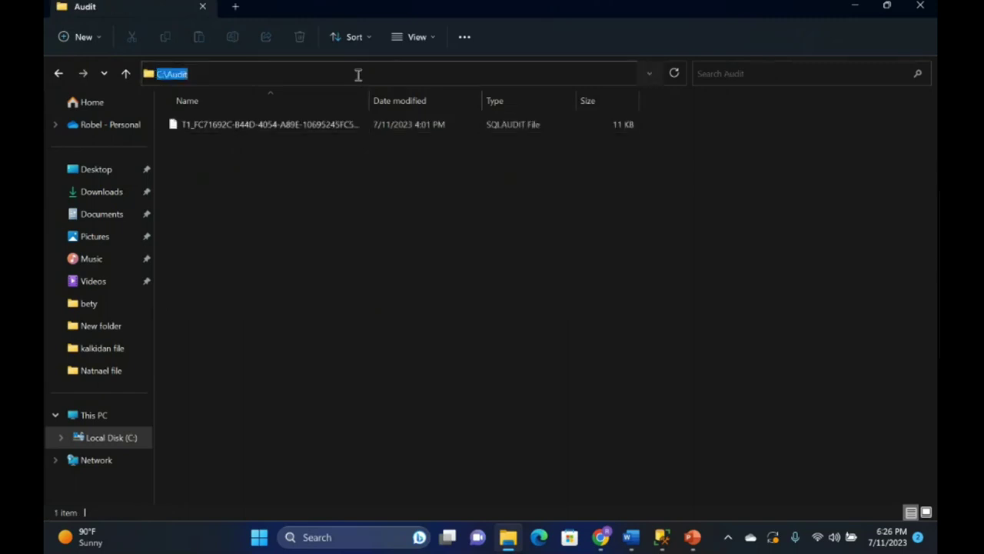
{"action": "left_click", "coordinate": [854, 6]}
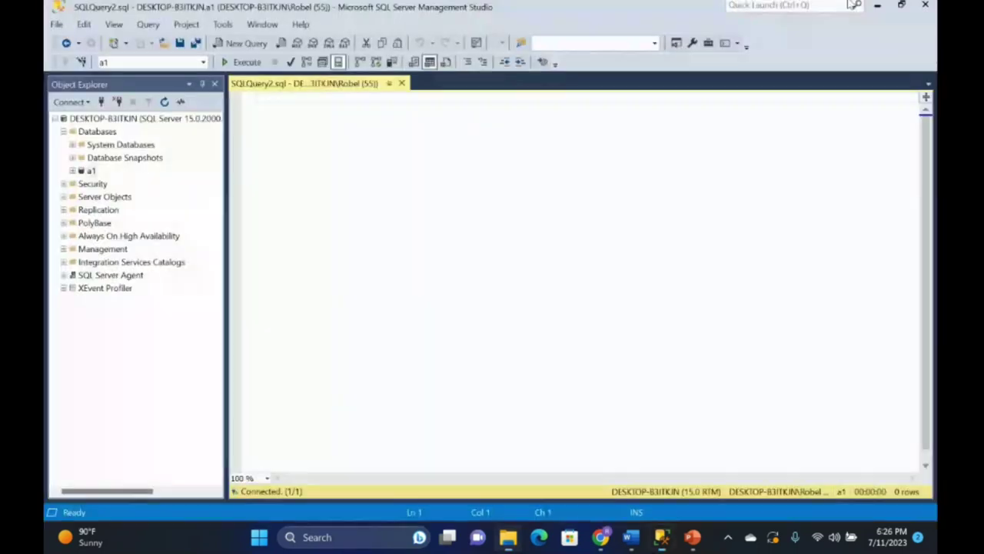
- Start a new audit under the server-level Security folder and name it Test_Audit
{"action": "left_click", "coordinate": [64, 184]}
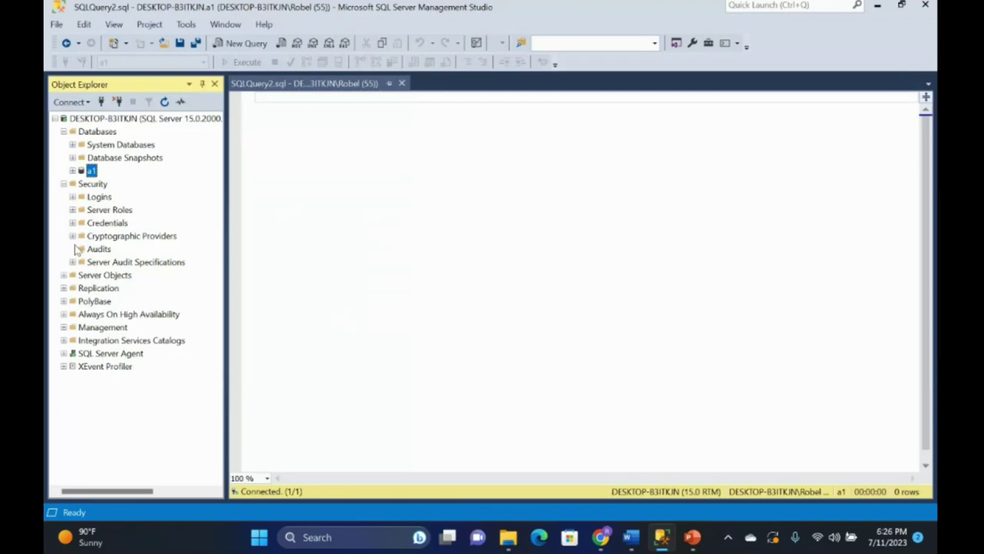
{"action": "left_click", "coordinate": [73, 248]}
{"action": "left_click", "coordinate": [97, 251]}
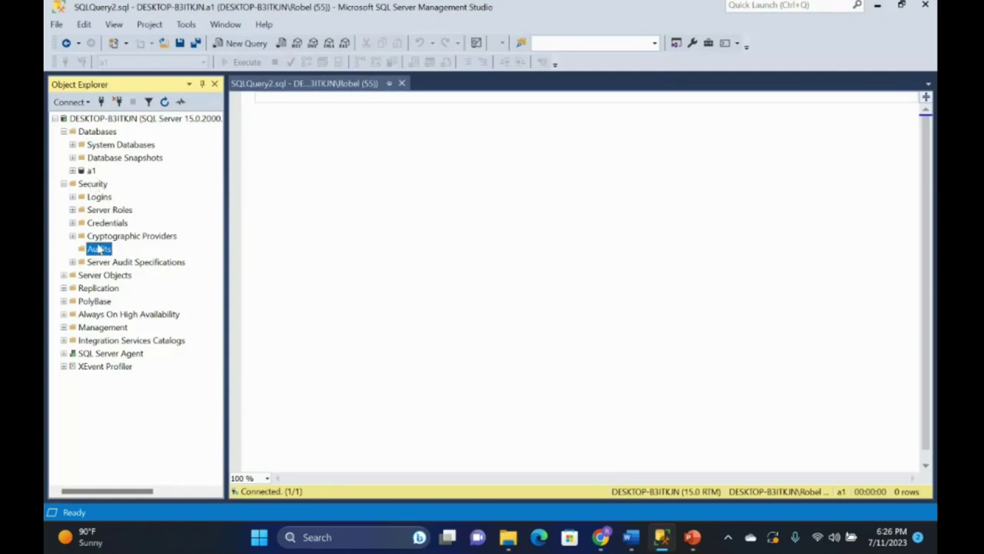
{"action": "right_click", "coordinate": [104, 251]}
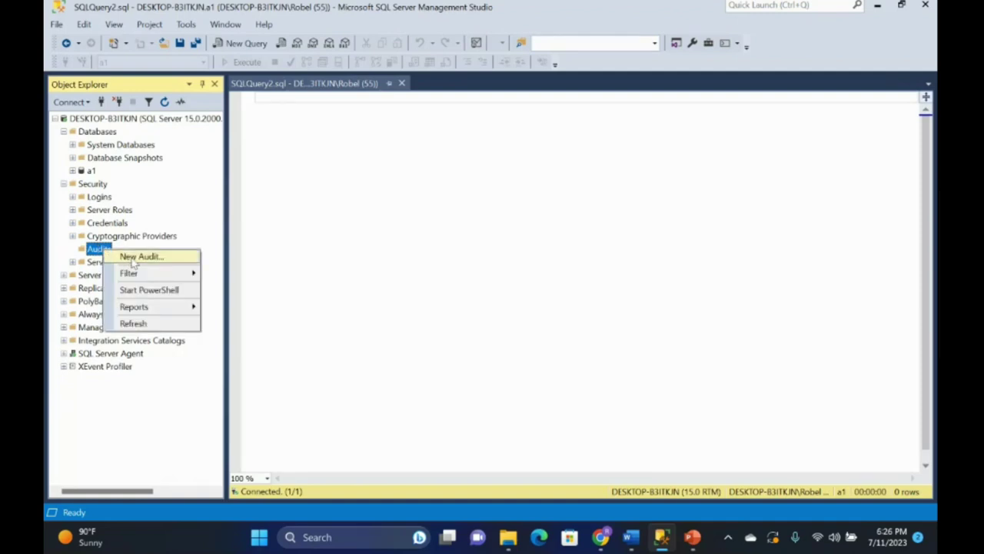
{"action": "left_click", "coordinate": [134, 259]}
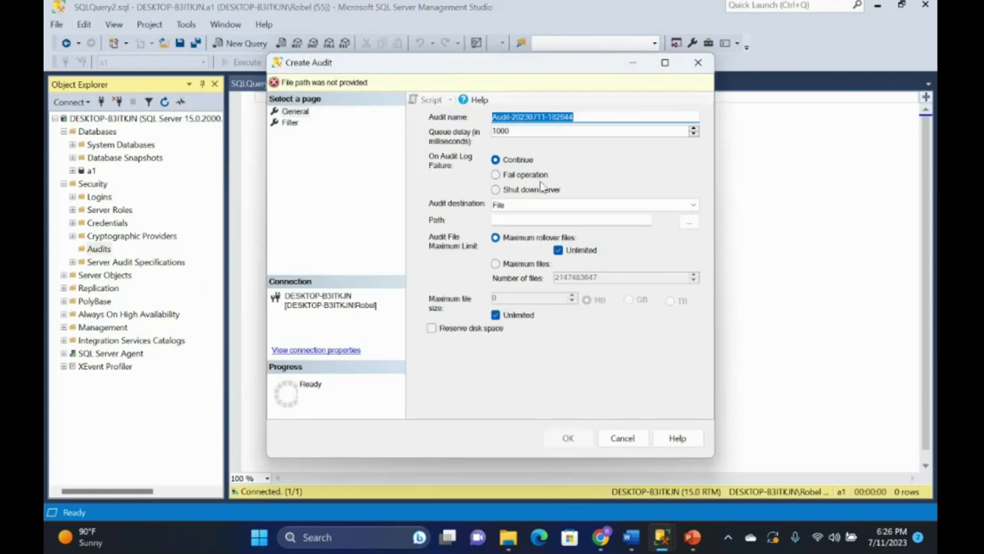
{"action": "left_click", "coordinate": [606, 118]}
{"action": "key", "text": "BackSpace"}
{"action": "key", "text": "BackSpace"}
{"action": "key", "text": "BackSpace"}
{"action": "key", "text": "BackSpace"}
{"action": "key", "text": "BackSpace"}
{"action": "key", "text": "BackSpace"}
{"action": "key", "text": "BackSpace"}
{"action": "key", "text": "BackSpace"}
{"action": "key", "text": "BackSpace"}
{"action": "key", "text": "BackSpace"}
{"action": "key", "text": "BackSpace"}
{"action": "key", "text": "BackSpace"}
{"action": "key", "text": "BackSpace"}
{"action": "key", "text": "BackSpace"}
{"action": "key", "text": "BackSpace"}
{"action": "key", "text": "BackSpace"}
{"action": "key", "text": "BackSpace"}
{"action": "key", "text": "BackSpace"}
{"action": "key", "text": "BackSpace"}
{"action": "key", "text": "BackSpace"}
{"action": "key", "text": "BackSpace"}
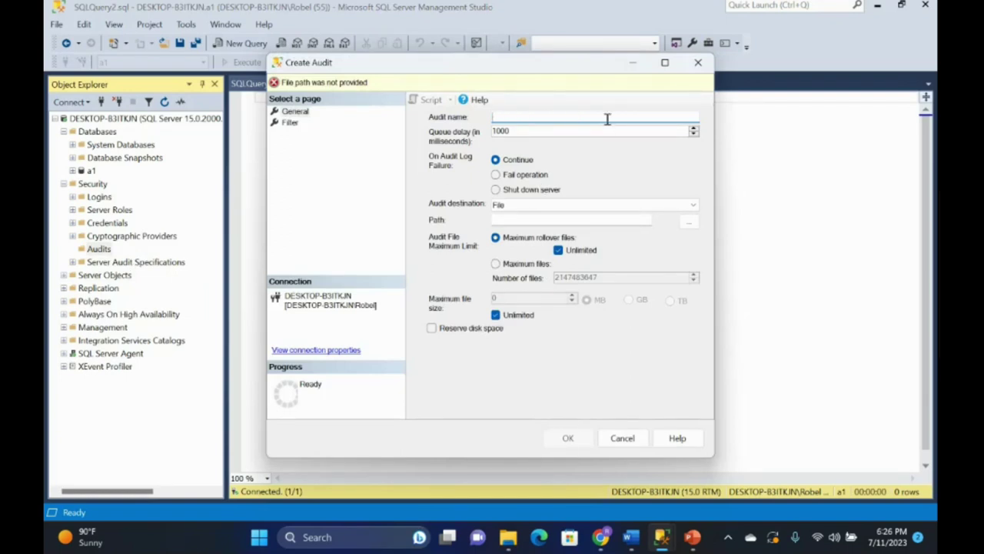
{"action": "type", "text": "test"}
{"action": "key", "text": "BackSpace"}
{"action": "key", "text": "BackSpace"}
{"action": "key", "text": "BackSpace"}
{"action": "key", "text": "BackSpace"}
{"action": "type", "text": "Test_Audit"}
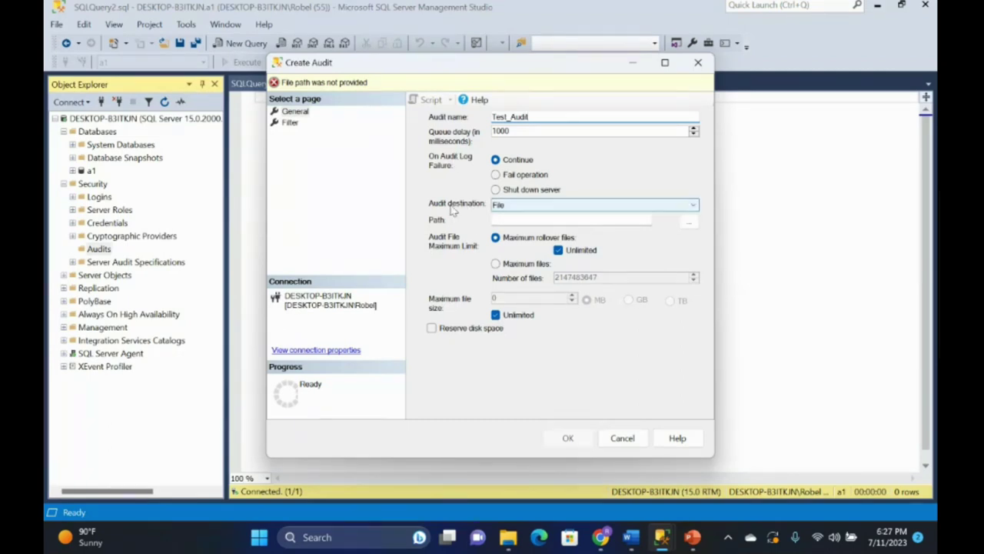
- Set the audit's destination file path to C:\Audit and create the audit
{"action": "left_click", "coordinate": [499, 219]}
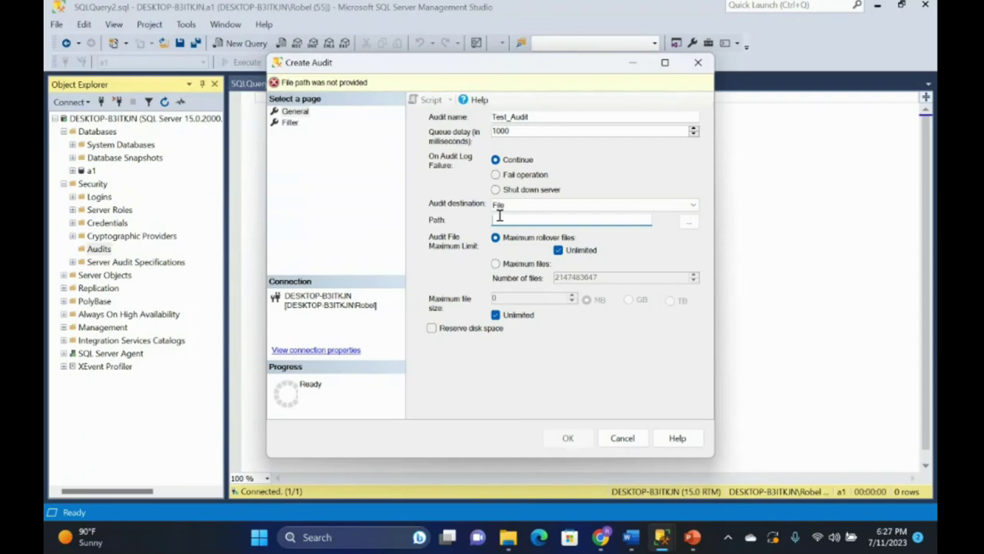
{"action": "key", "text": "ctrl+v"}
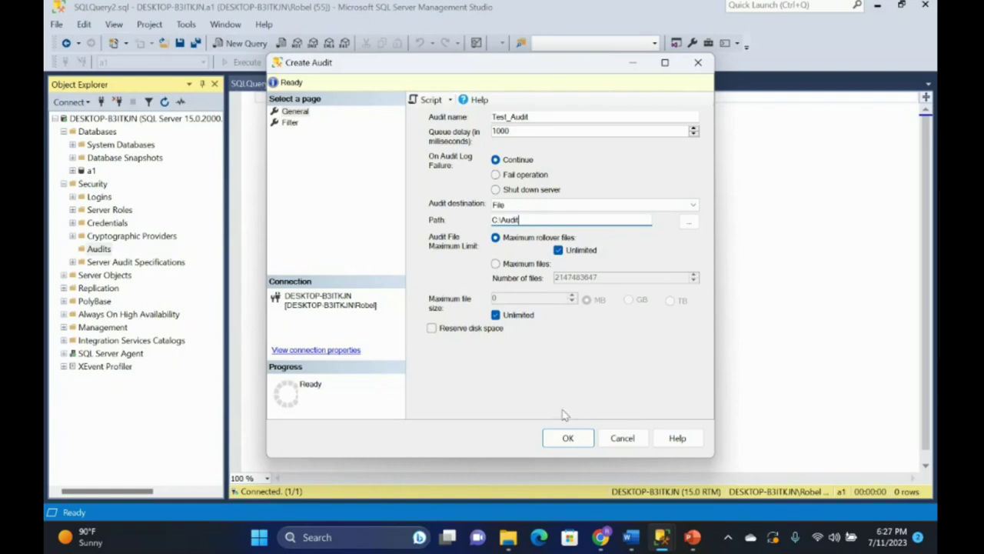
{"action": "left_click", "coordinate": [561, 438]}
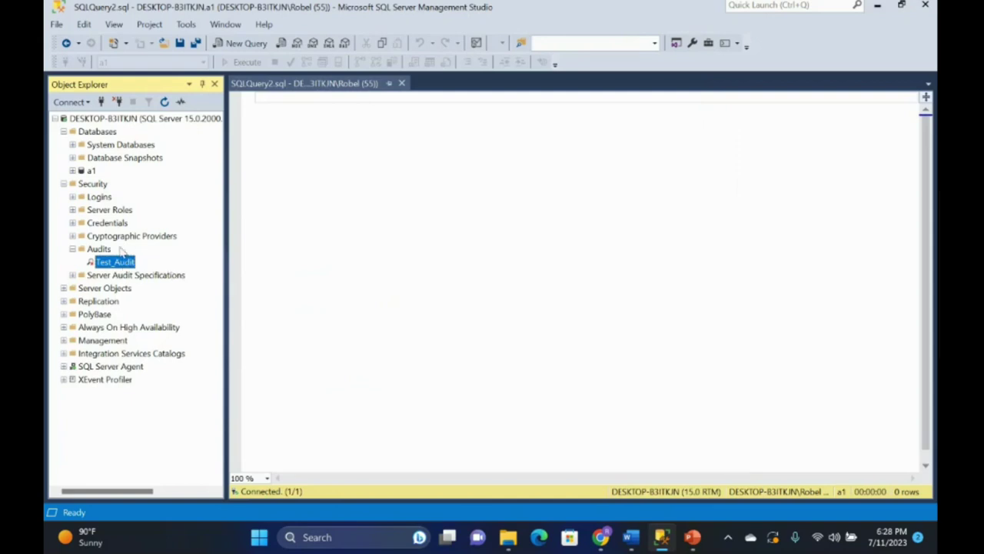
- Enable the Test_Audit server audit and dismiss the result dialog
{"action": "right_click", "coordinate": [127, 262]}
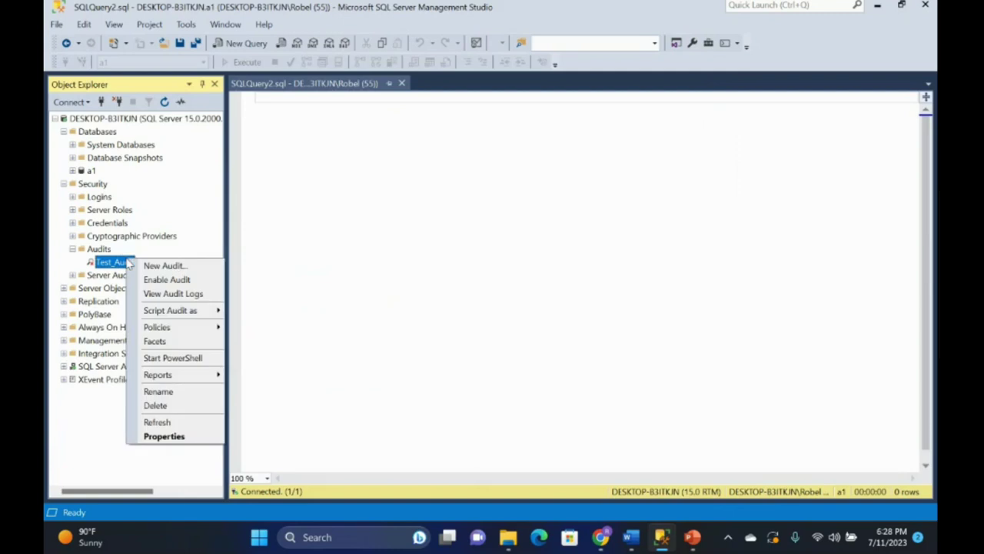
{"action": "left_click", "coordinate": [167, 280]}
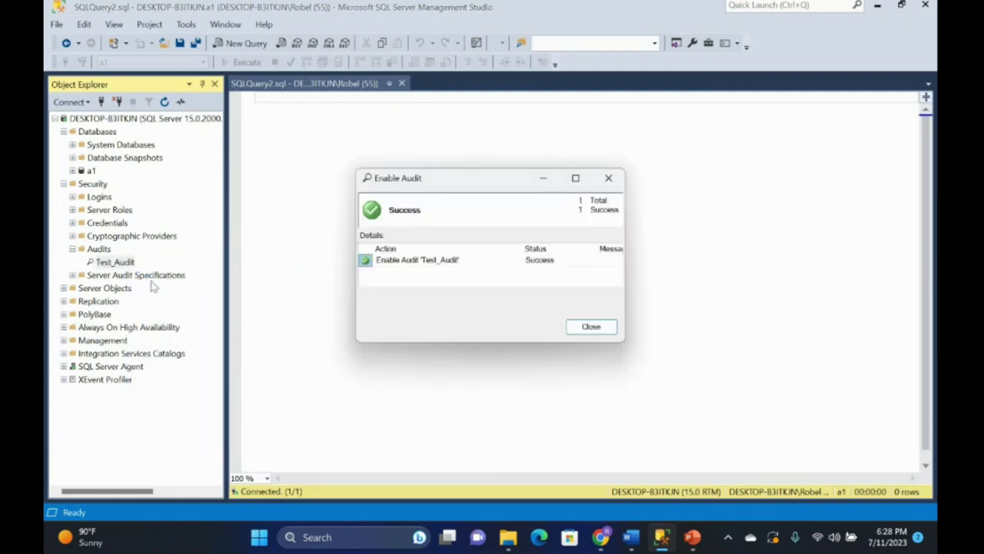
{"action": "left_click", "coordinate": [607, 328]}
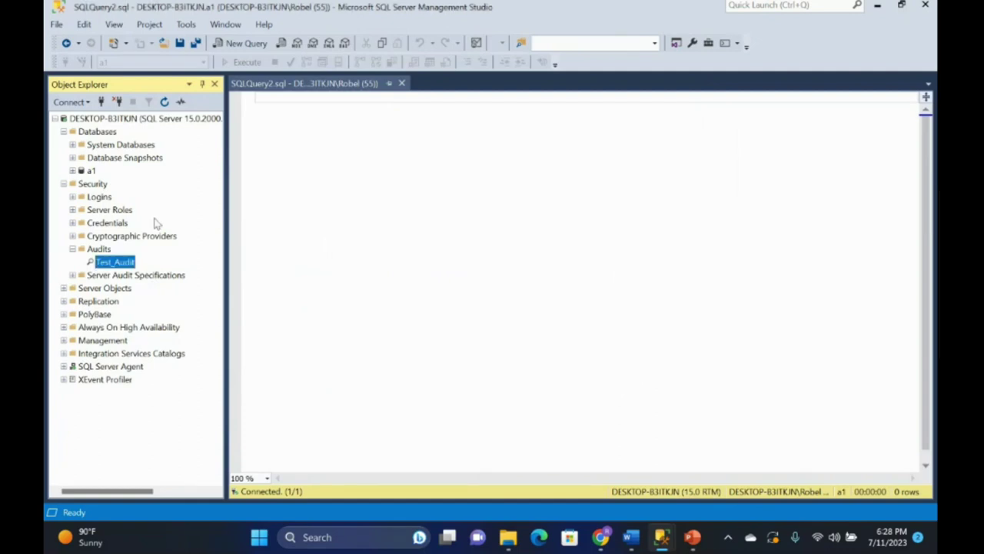
- Start a new database audit specification in the a1 database's Security folder and name it A1_TestAudit
{"action": "left_click", "coordinate": [75, 171]}
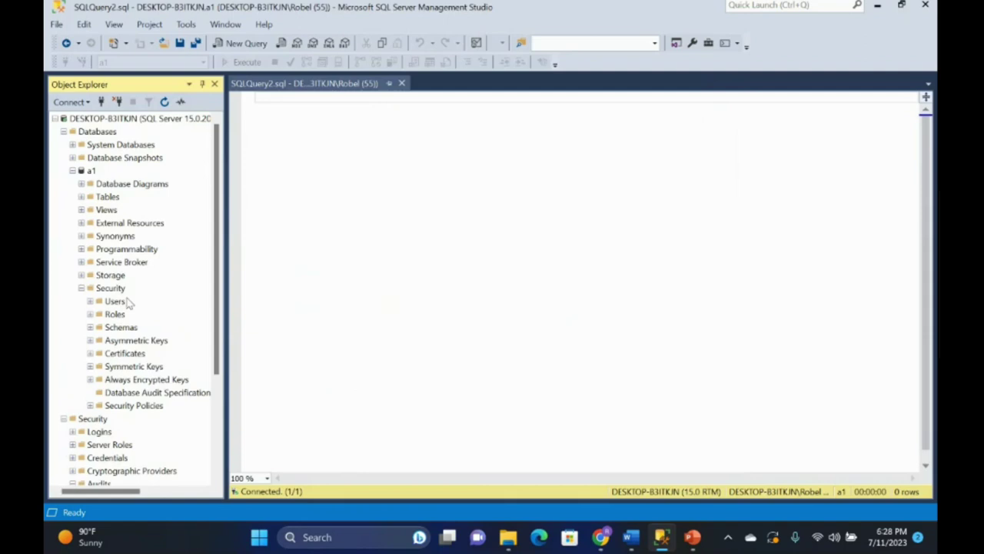
{"action": "left_click", "coordinate": [81, 288]}
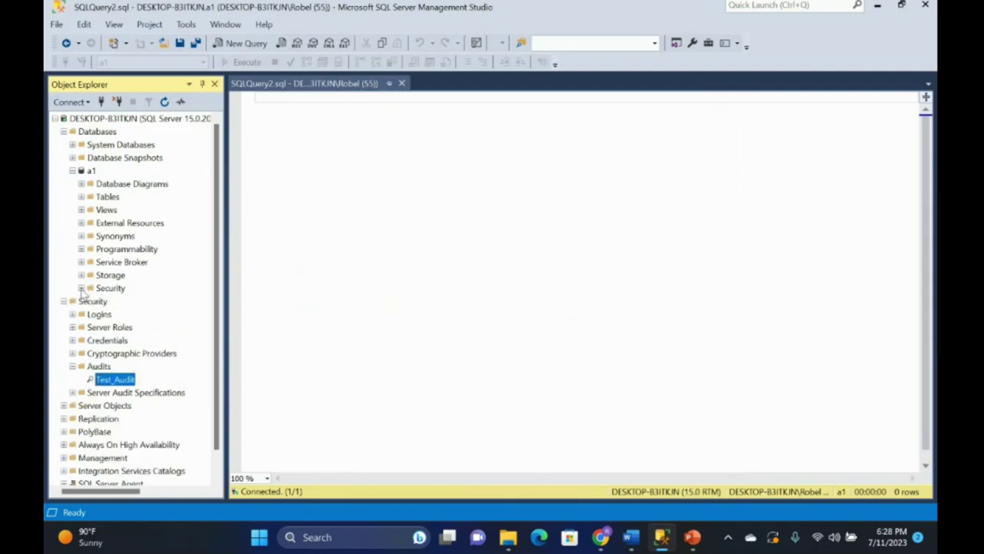
{"action": "left_click", "coordinate": [80, 287]}
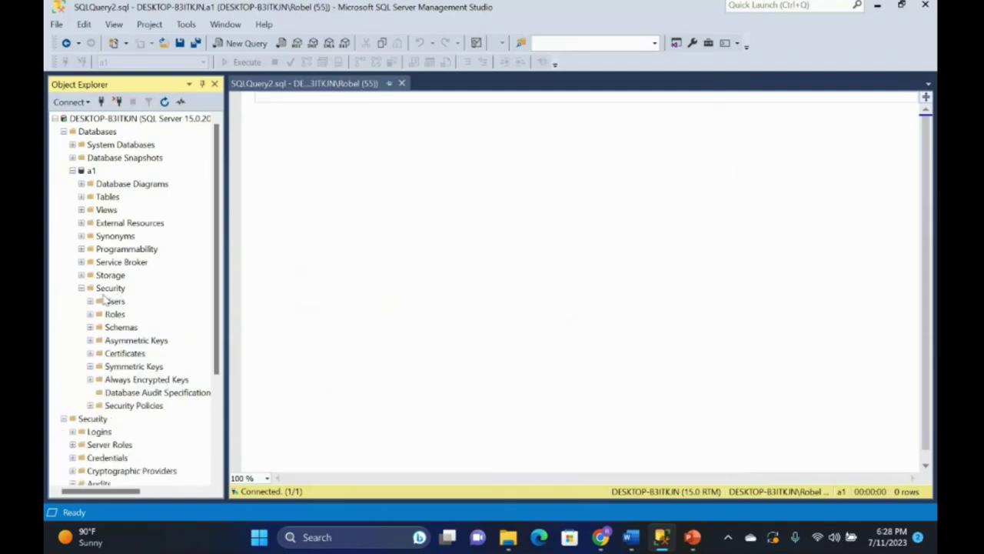
{"action": "right_click", "coordinate": [139, 392]}
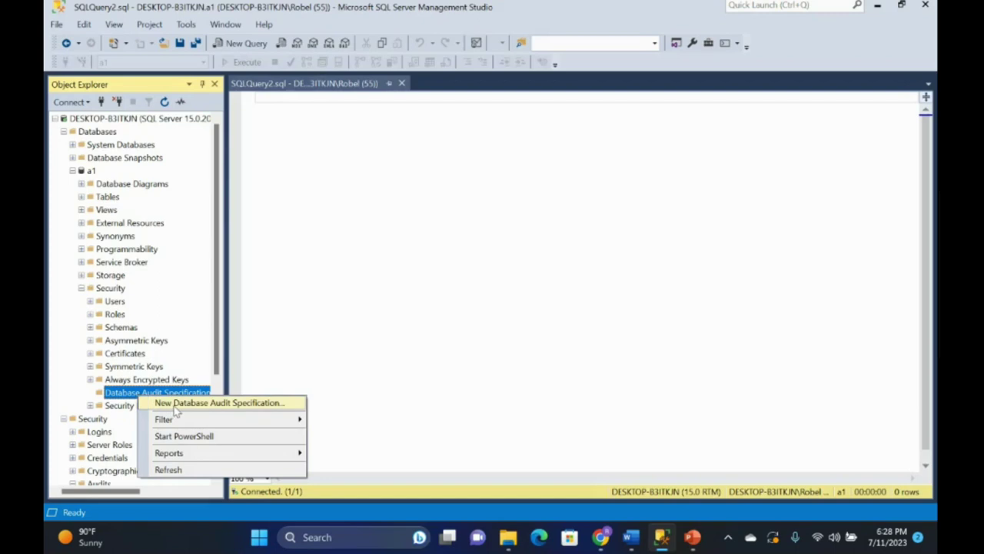
{"action": "left_click", "coordinate": [175, 406]}
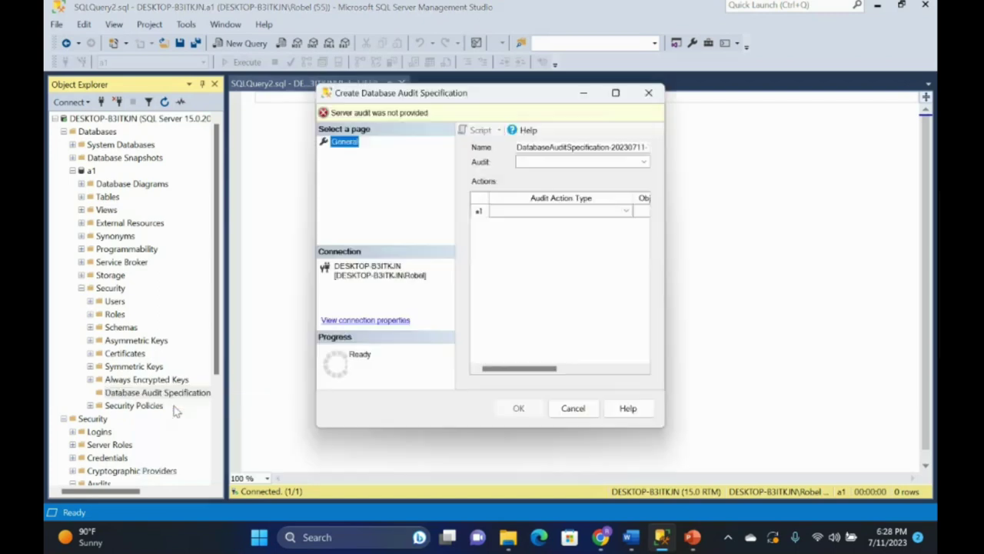
{"action": "left_click", "coordinate": [615, 93]}
{"action": "left_click", "coordinate": [561, 55]}
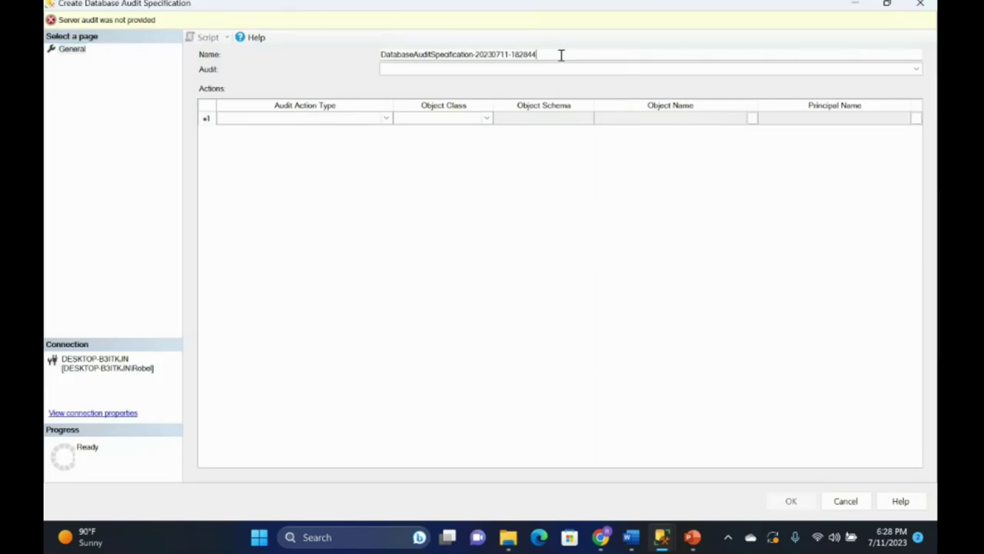
{"action": "key", "text": "BackSpace"}
{"action": "key", "text": "BackSpace"}
{"action": "key", "text": "BackSpace"}
{"action": "key", "text": "BackSpace"}
{"action": "key", "text": "BackSpace"}
{"action": "key", "text": "BackSpace"}
{"action": "key", "text": "BackSpace"}
{"action": "key", "text": "BackSpace"}
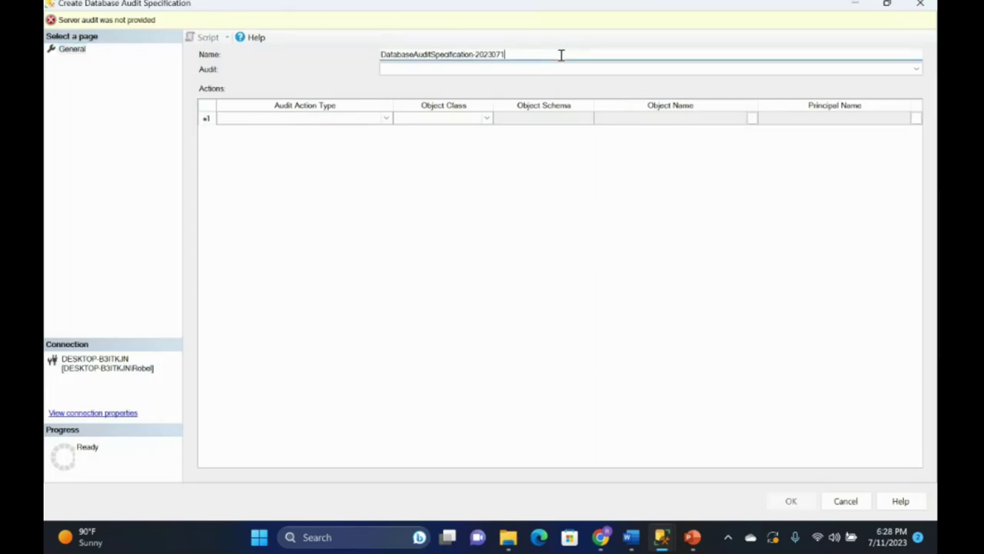
{"action": "key", "text": "ctrl+a"}
{"action": "key", "text": "BackSpace"}
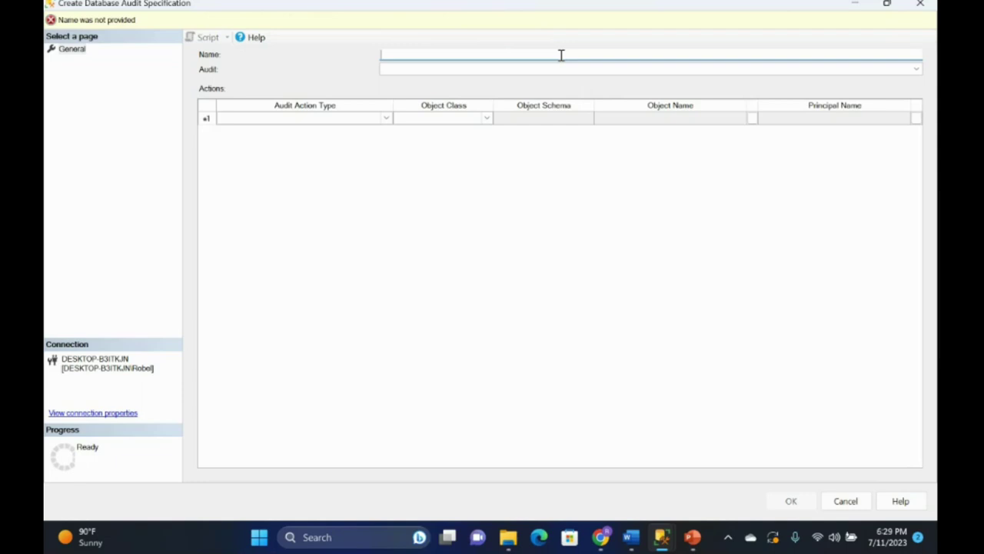
{"action": "type", "text": "A1_TestAudit"}
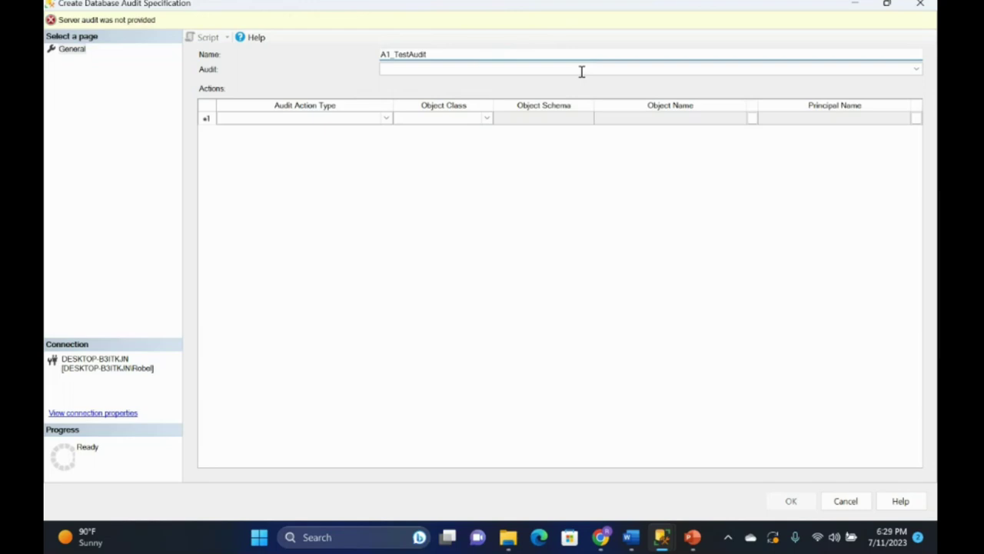
- Assign the Test_Audit audit to the database audit specification
{"action": "left_click", "coordinate": [471, 196]}
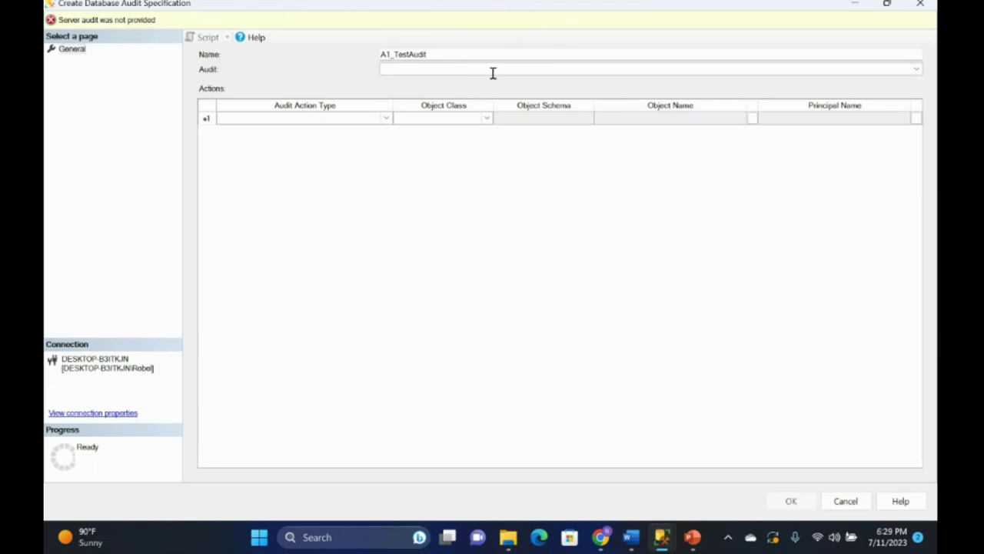
{"action": "left_click", "coordinate": [916, 69]}
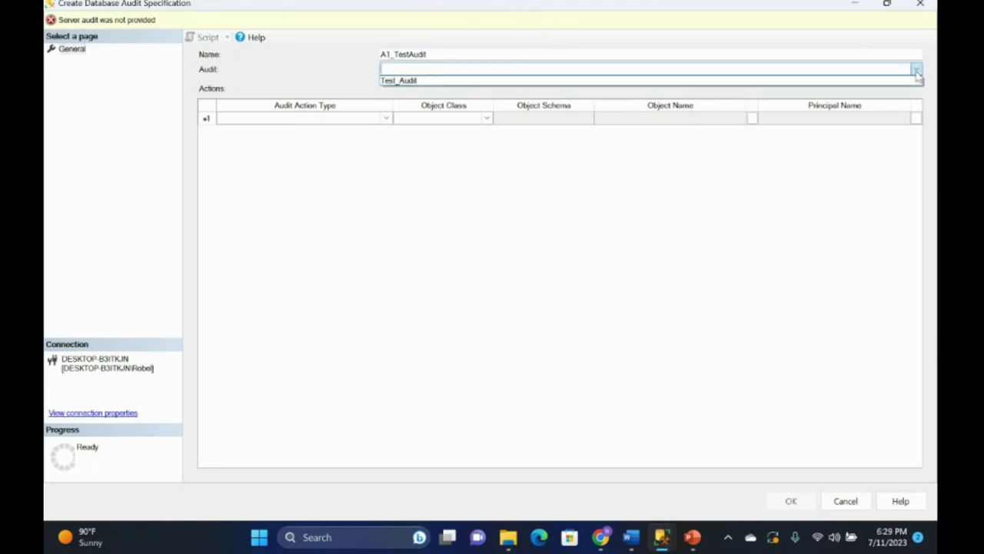
{"action": "left_click", "coordinate": [573, 80]}
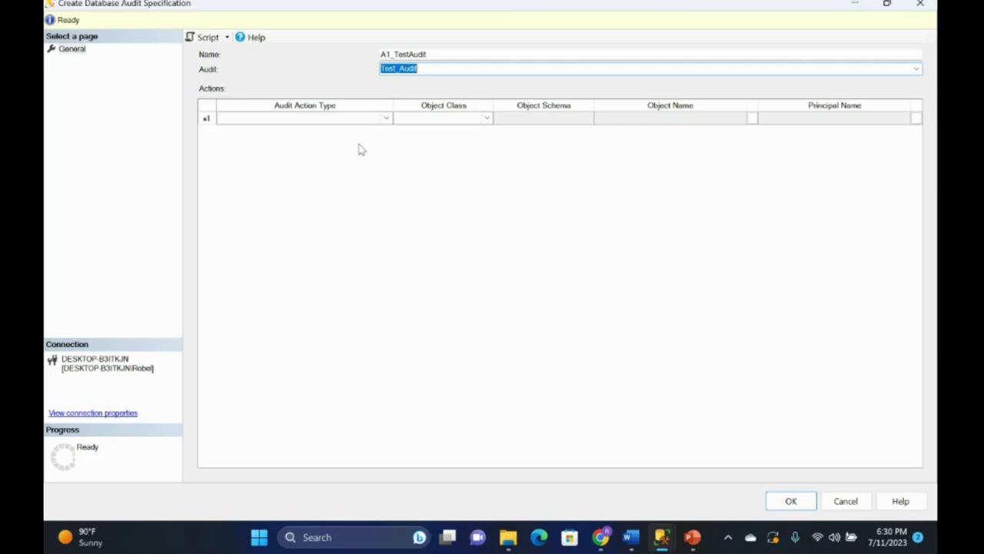
- Add a SELECT audit action to the specification's first row with object class OBJECT
{"action": "left_click", "coordinate": [384, 122]}
{"action": "left_click", "coordinate": [386, 123]}
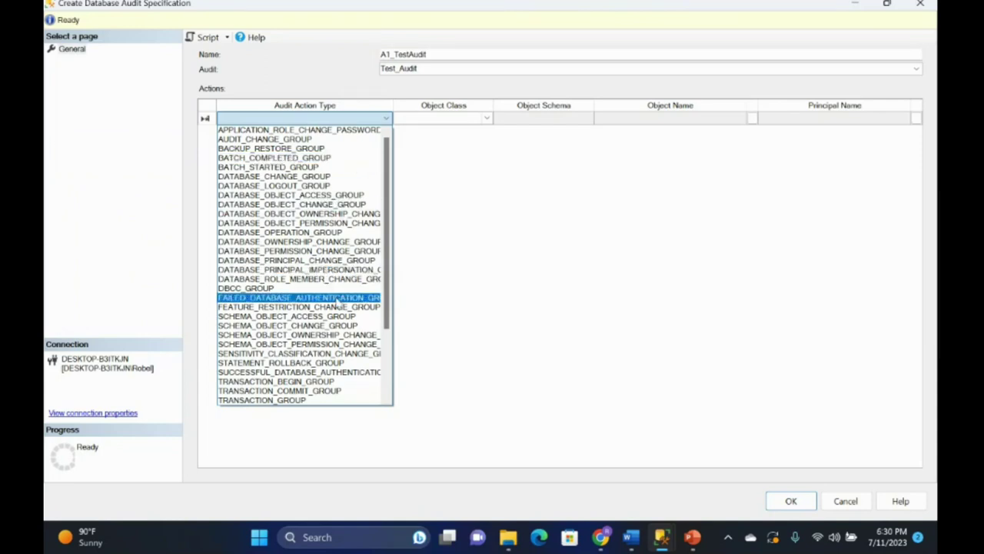
{"action": "scroll", "coordinate": [337, 305], "scroll_direction": "down", "scroll_amount": 3}
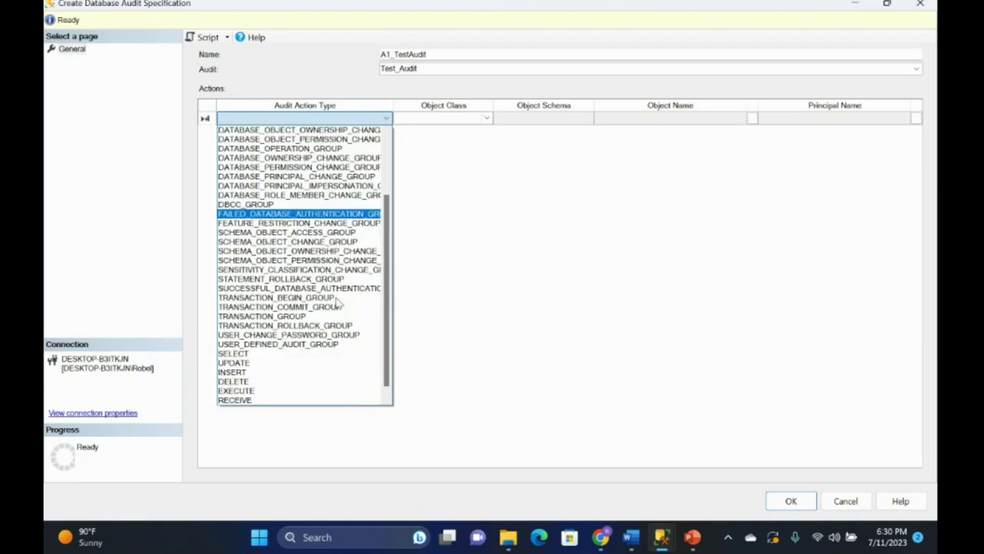
{"action": "scroll", "coordinate": [337, 304], "scroll_direction": "down", "scroll_amount": 1}
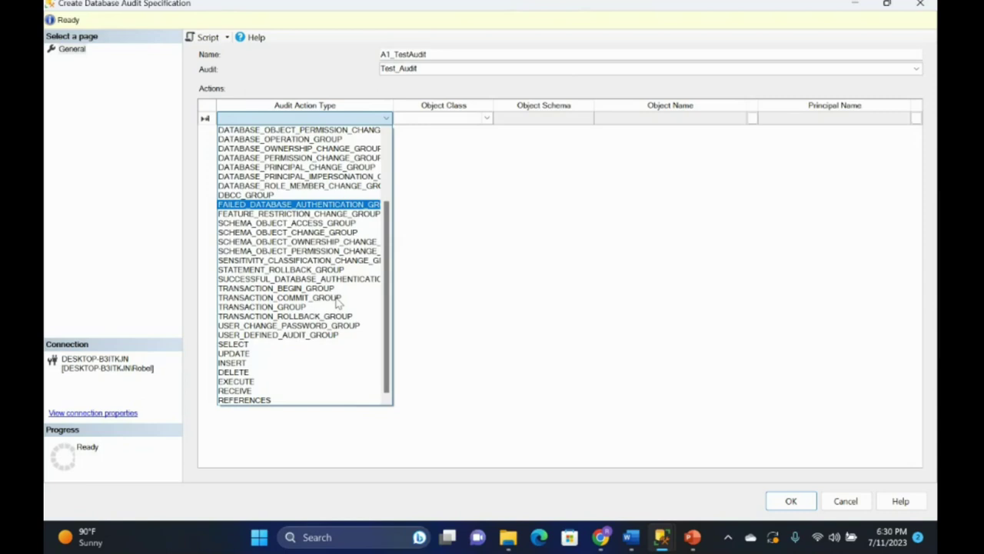
{"action": "left_click", "coordinate": [286, 344]}
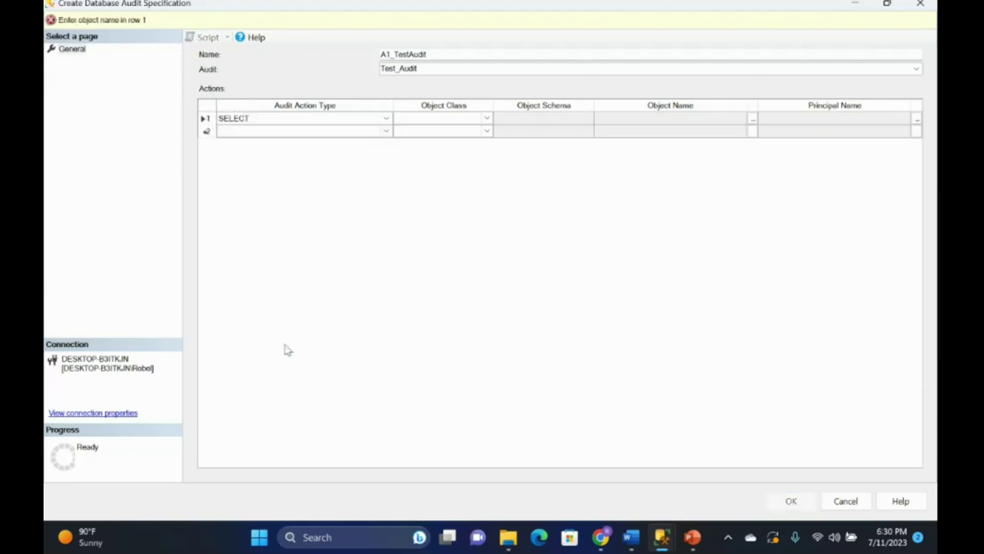
{"action": "left_click", "coordinate": [484, 121]}
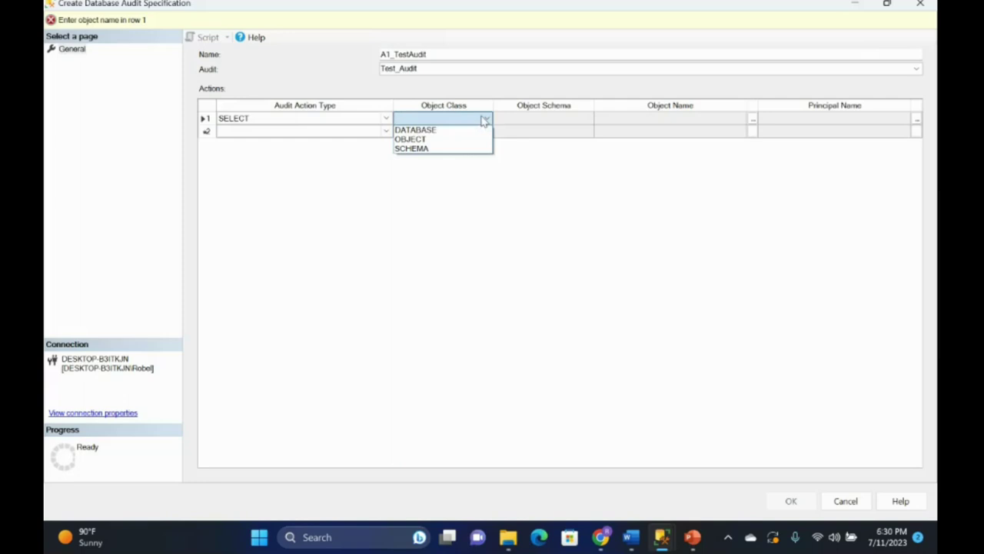
{"action": "left_click", "coordinate": [436, 140]}
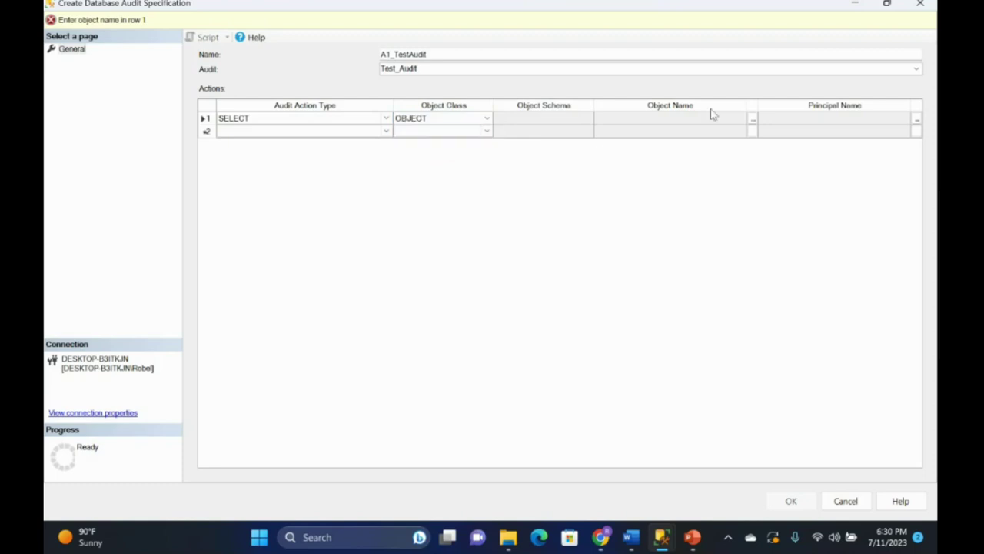
- Look up "test" as the SELECT action's object name and choose the [dbo].[Test] table
{"action": "left_click", "coordinate": [752, 120]}
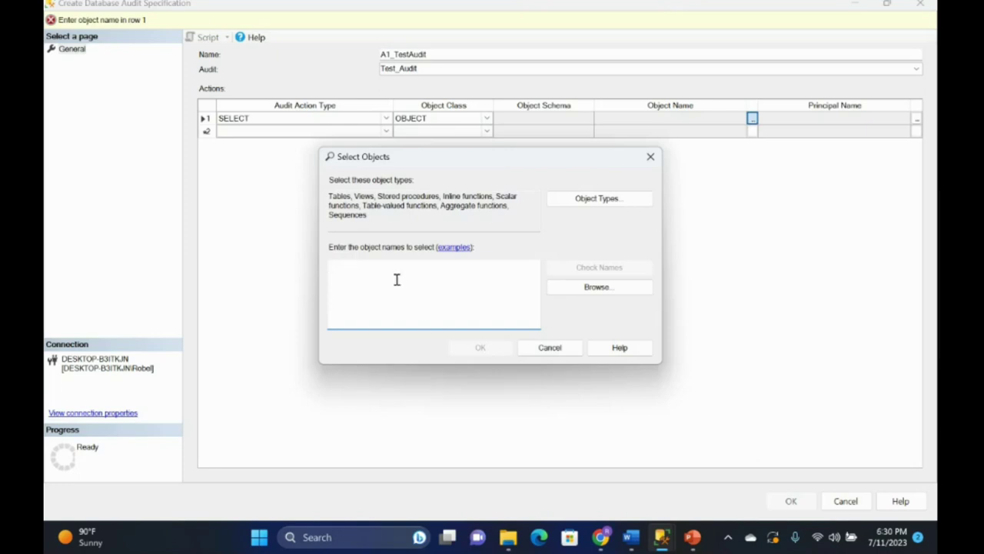
{"action": "type", "text": "test"}
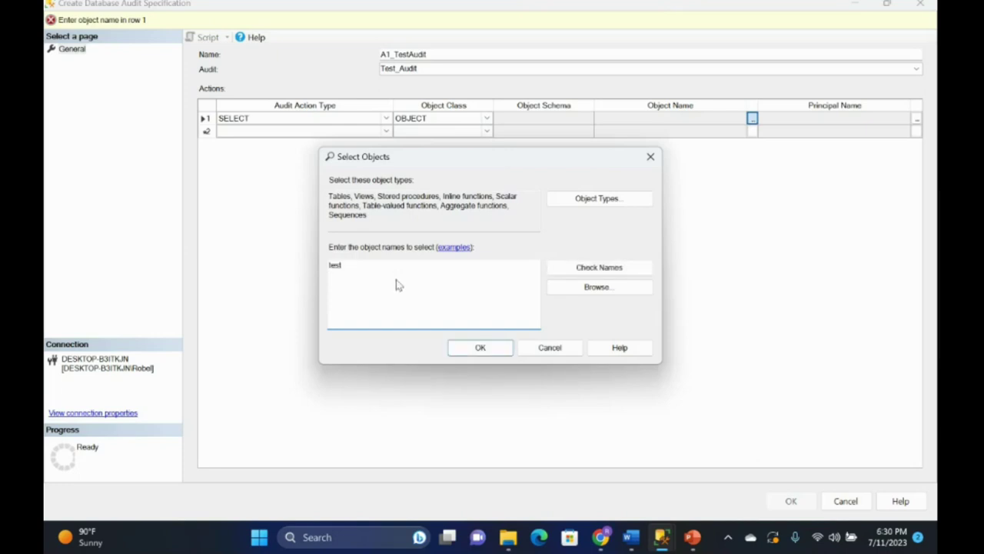
{"action": "left_click", "coordinate": [565, 271]}
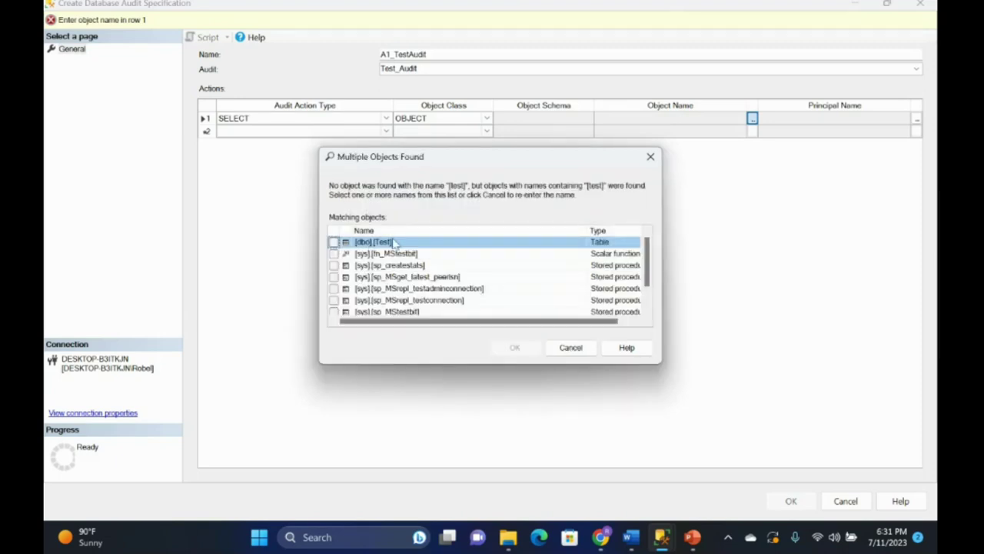
{"action": "left_click", "coordinate": [334, 242]}
{"action": "left_click", "coordinate": [522, 349]}
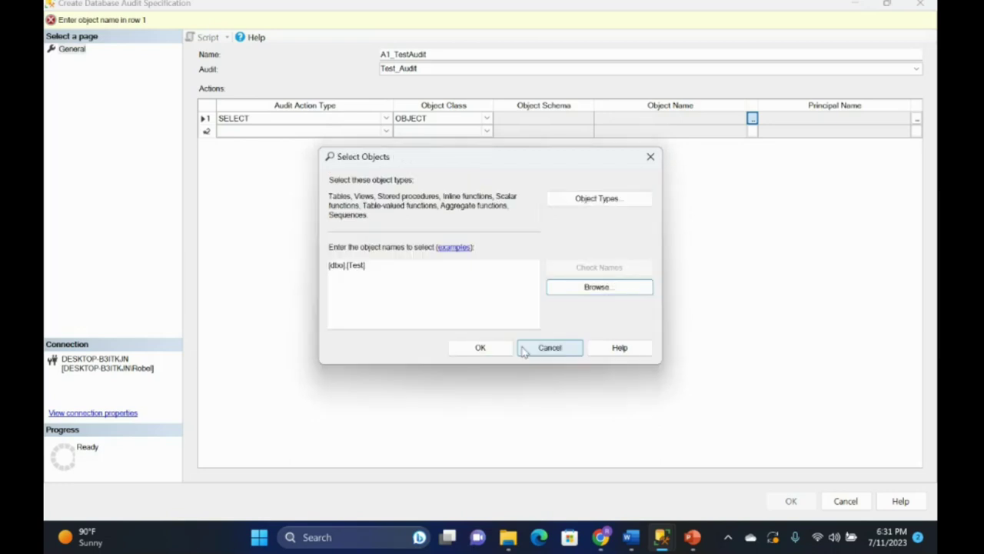
{"action": "left_click", "coordinate": [479, 347]}
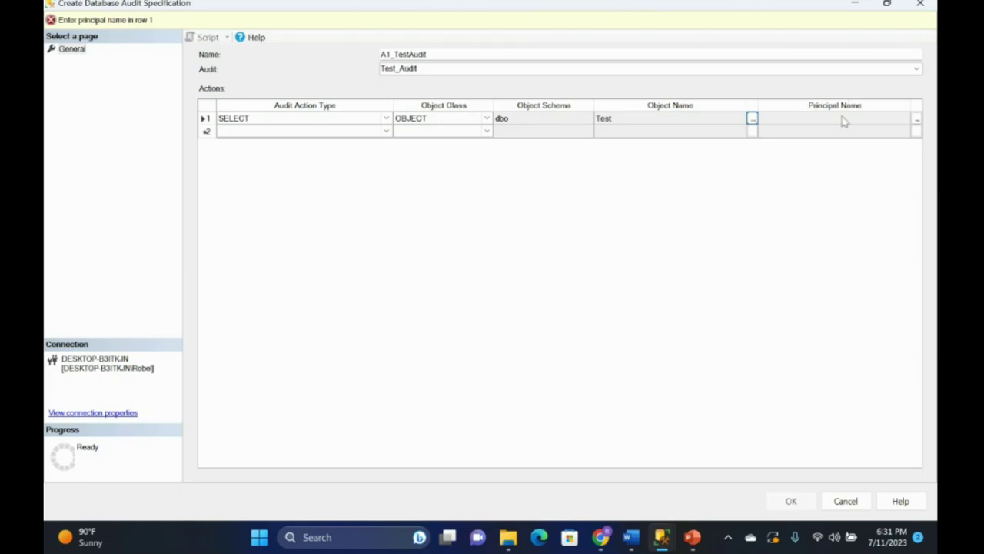
- Set the SELECT action's principal to the public role, checking the name before accepting it
{"action": "left_click", "coordinate": [917, 119]}
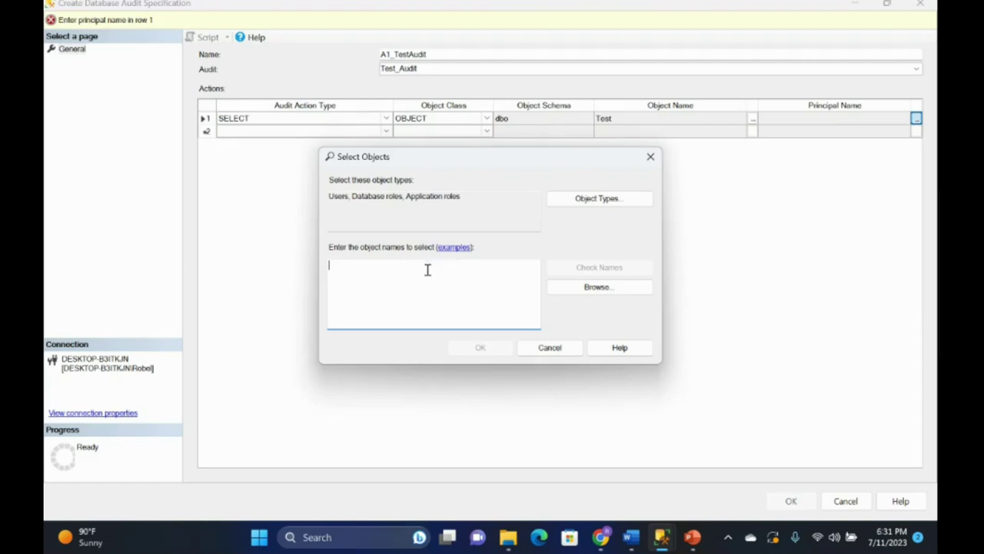
{"action": "type", "text": "public"}
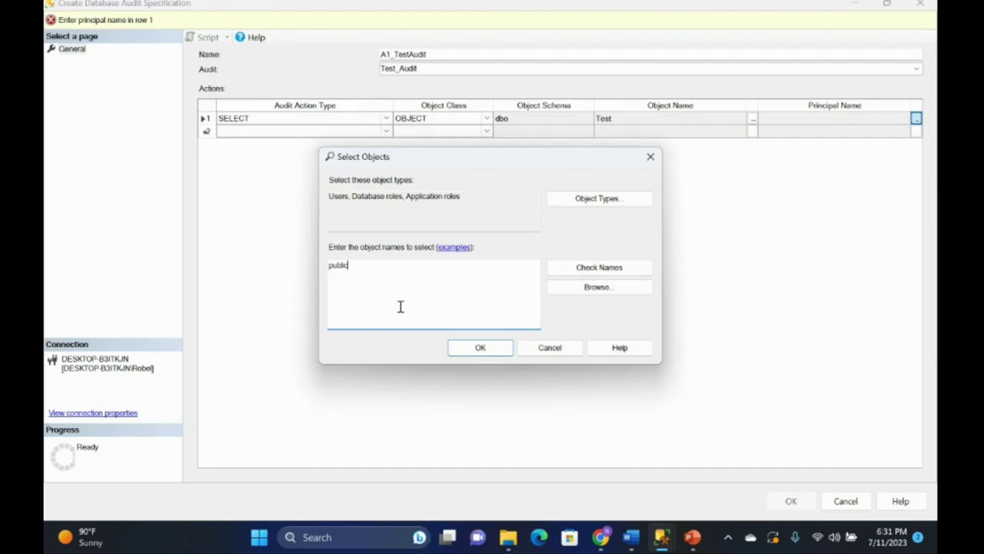
{"action": "left_click", "coordinate": [589, 271]}
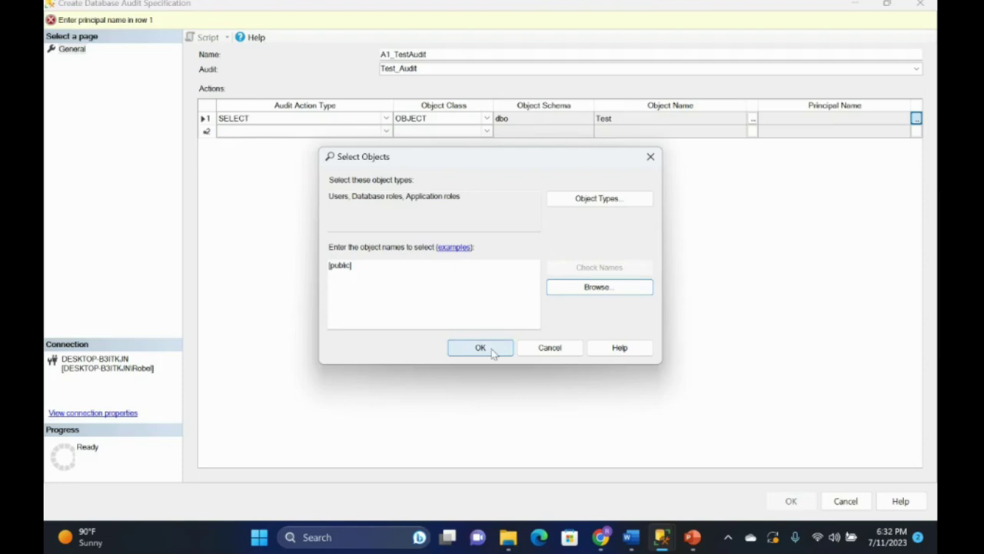
{"action": "left_click", "coordinate": [480, 348]}
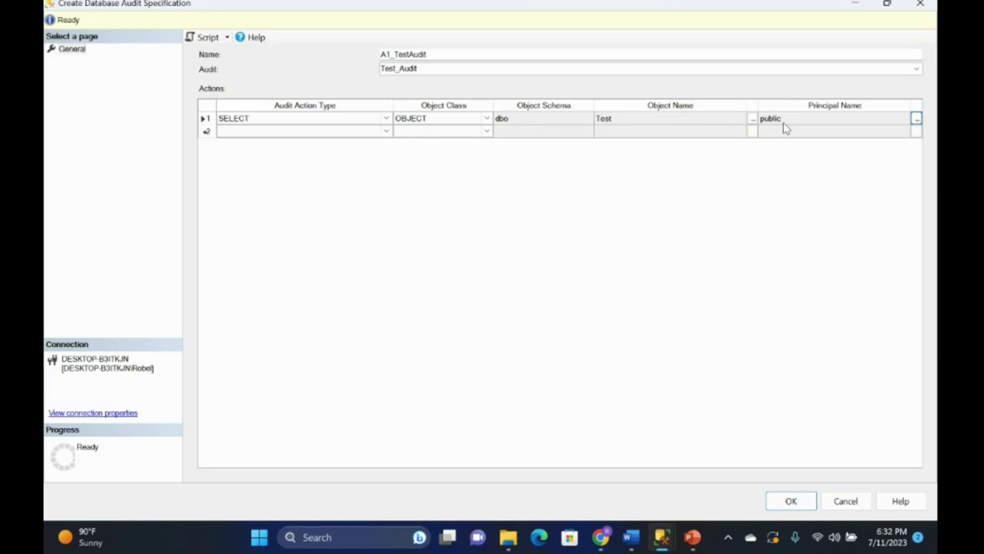
- Add a DELETE audit action in the second row with object class OBJECT
{"action": "left_click", "coordinate": [379, 131]}
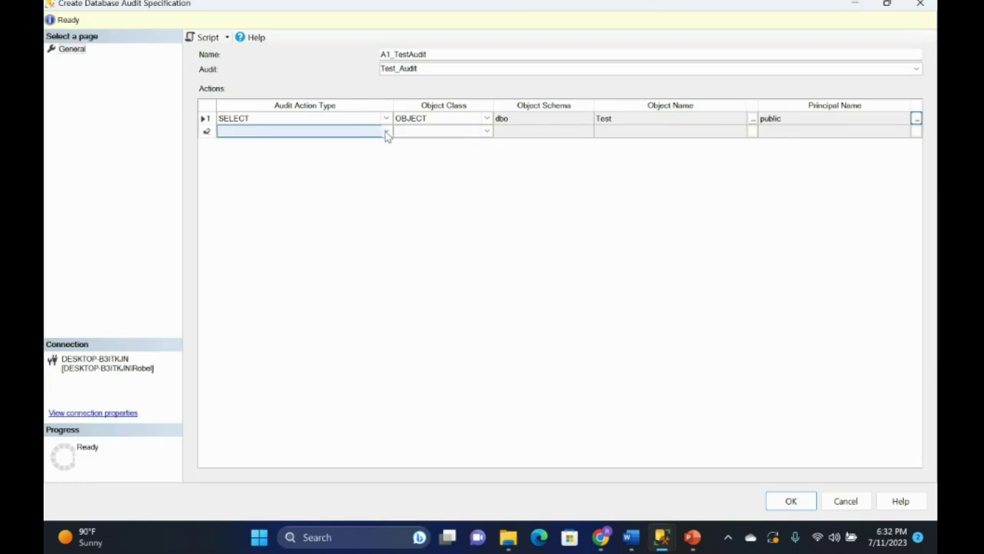
{"action": "left_click", "coordinate": [387, 133]}
{"action": "scroll", "coordinate": [335, 375], "scroll_direction": "down", "scroll_amount": 3}
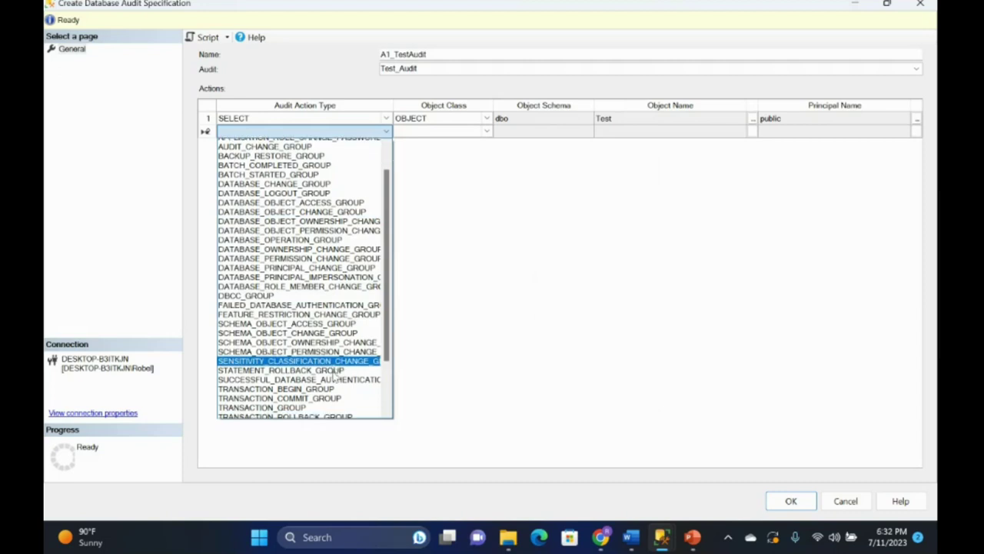
{"action": "scroll", "coordinate": [335, 376], "scroll_direction": "down", "scroll_amount": 3}
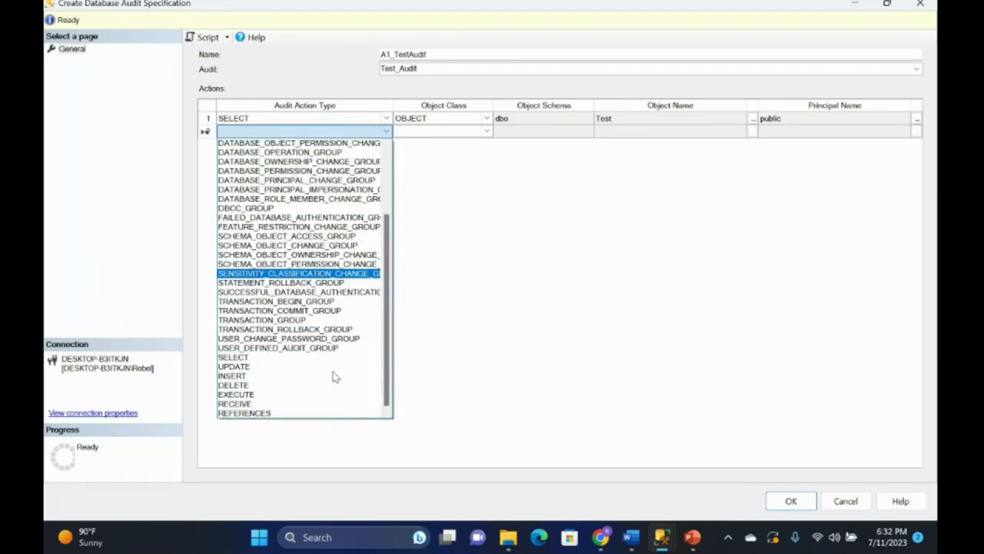
{"action": "left_click", "coordinate": [256, 387]}
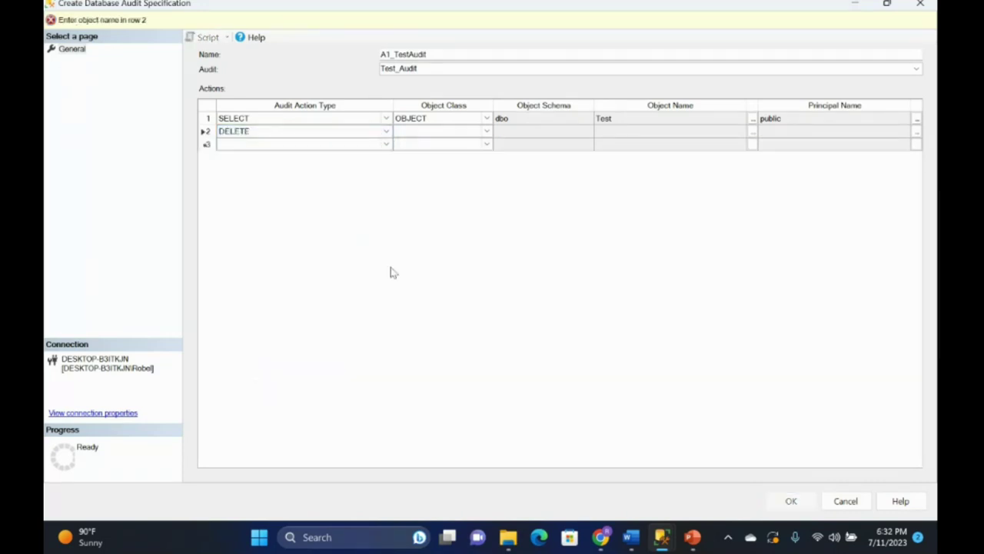
{"action": "left_click", "coordinate": [459, 136]}
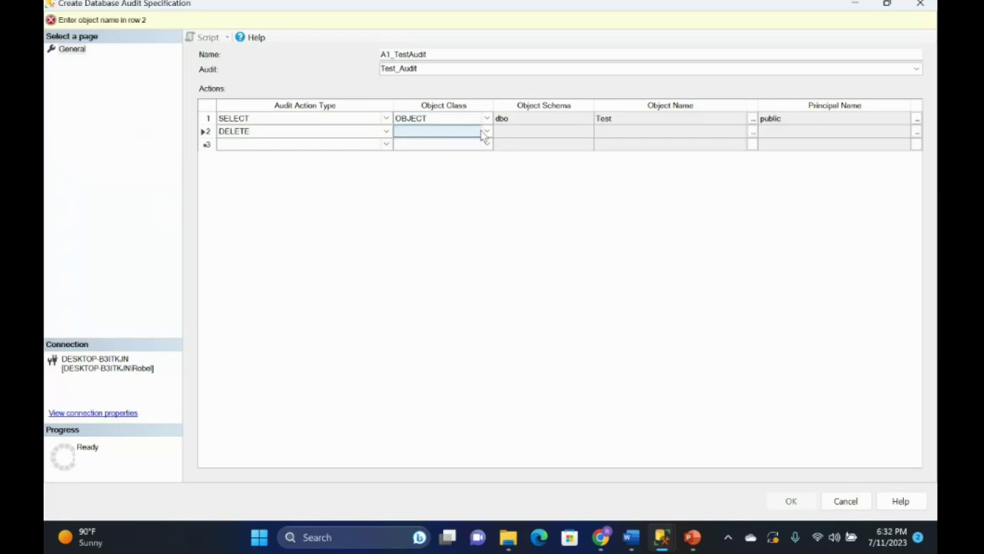
{"action": "left_click", "coordinate": [490, 135]}
{"action": "left_click", "coordinate": [451, 152]}
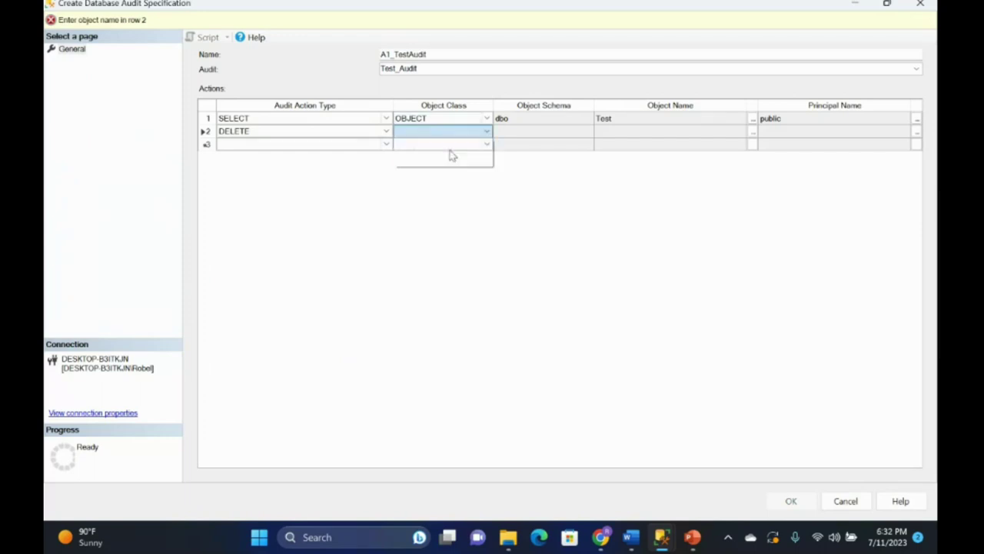
- Look up "test" as the DELETE action's object name and choose the [dbo].[Test] table
{"action": "left_click", "coordinate": [752, 131]}
{"action": "type", "text": "test"}
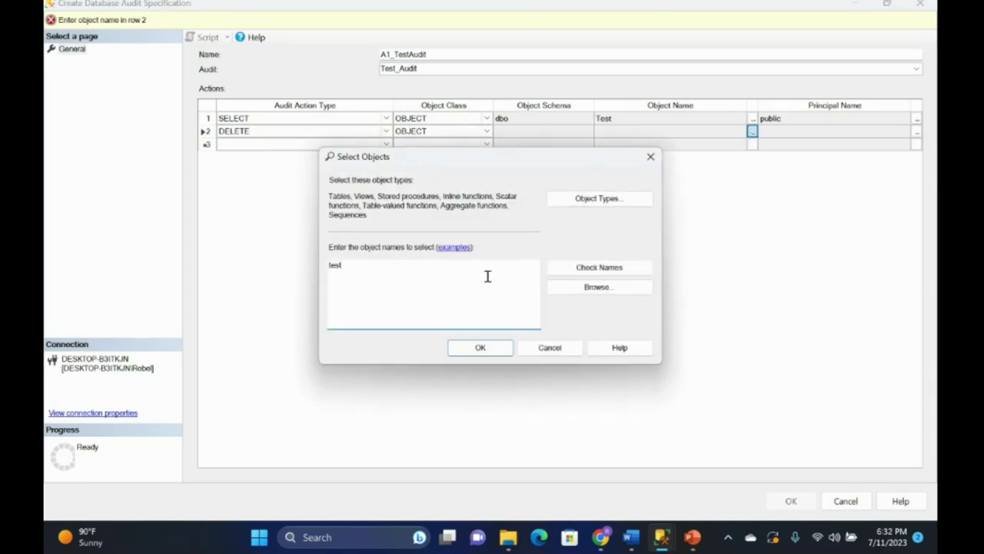
{"action": "left_click", "coordinate": [591, 268]}
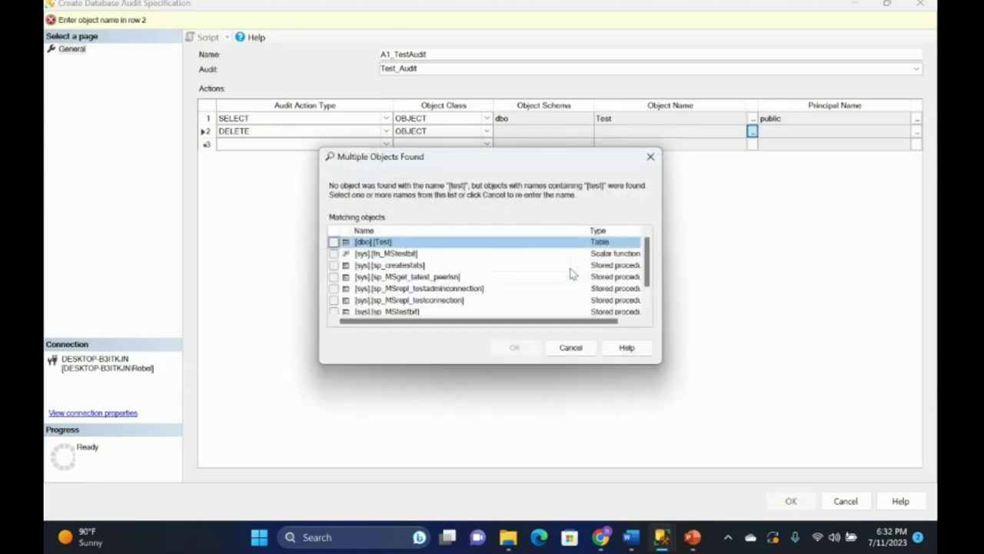
{"action": "left_click", "coordinate": [334, 242]}
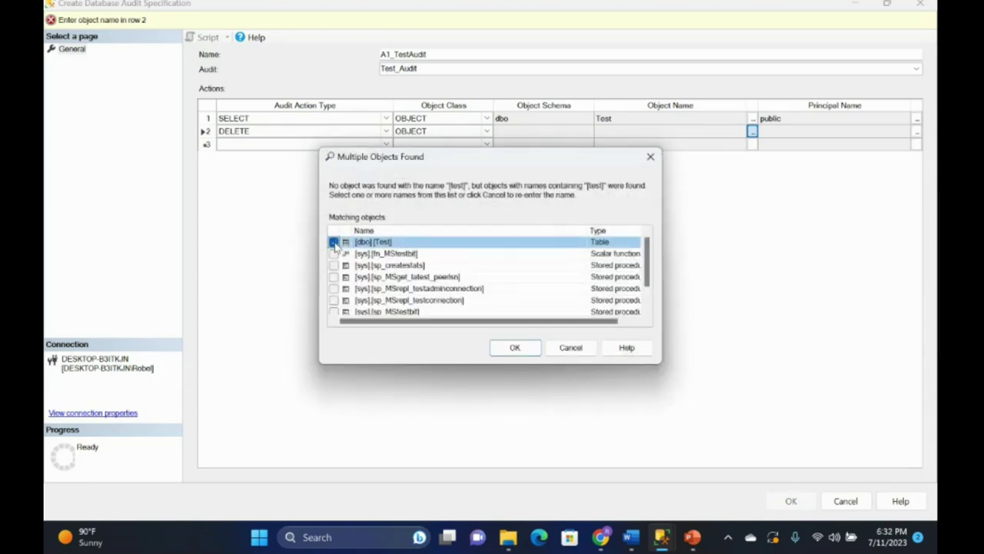
{"action": "left_click", "coordinate": [511, 350]}
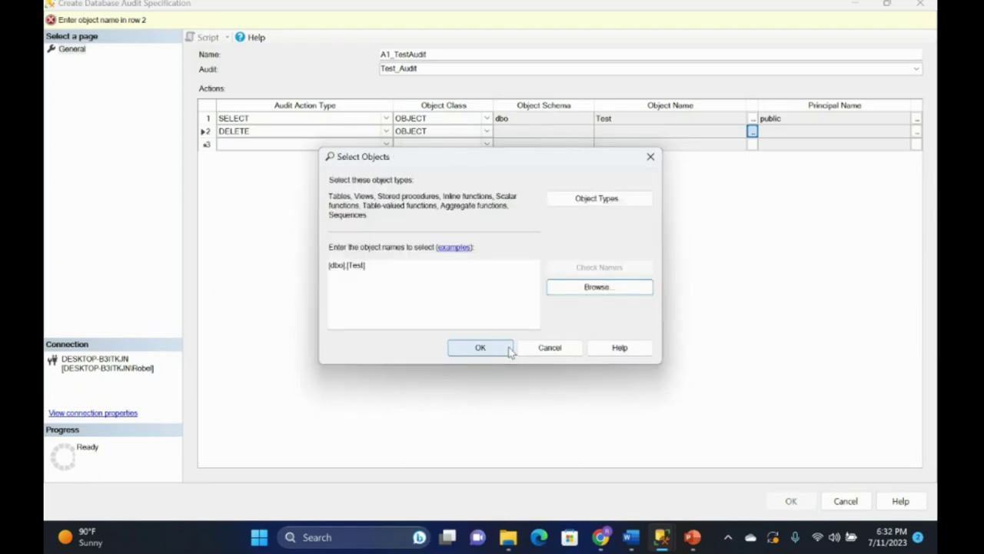
{"action": "left_click", "coordinate": [508, 348]}
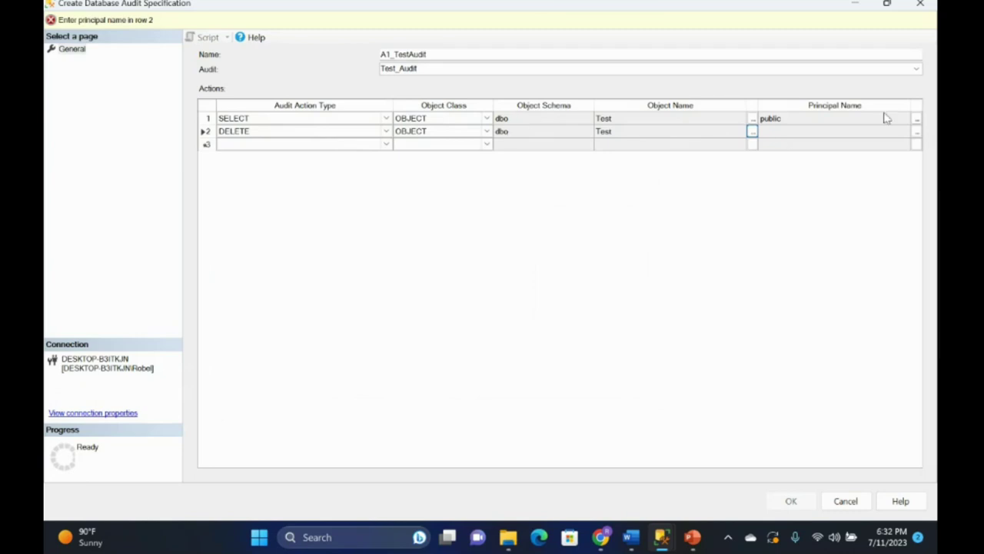
- Set the DELETE action's principal to the public role and create the database audit specification
{"action": "left_click", "coordinate": [916, 132]}
{"action": "type", "text": "d"}
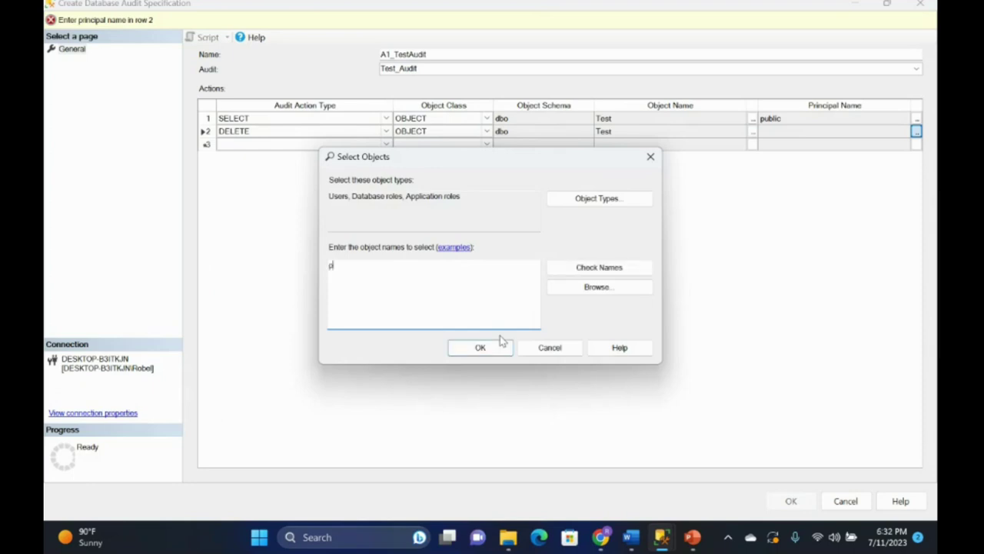
{"action": "type", "text": "ublic"}
{"action": "left_click", "coordinate": [605, 275]}
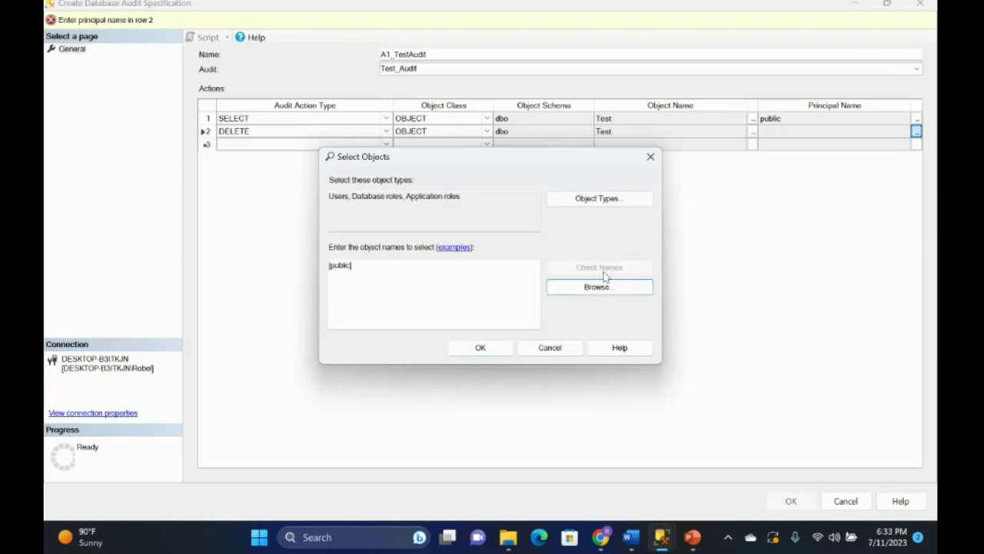
{"action": "left_click", "coordinate": [481, 347]}
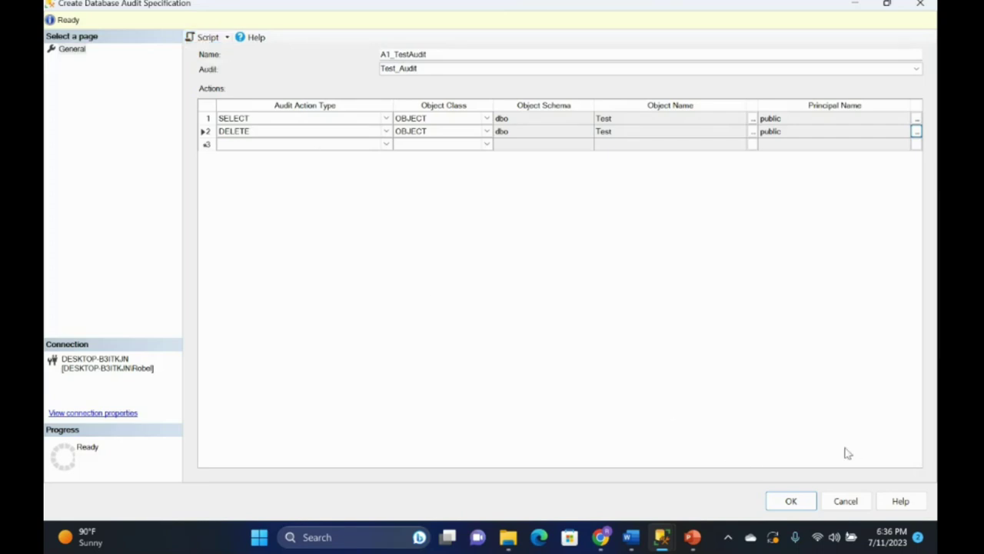
{"action": "left_click", "coordinate": [793, 502]}
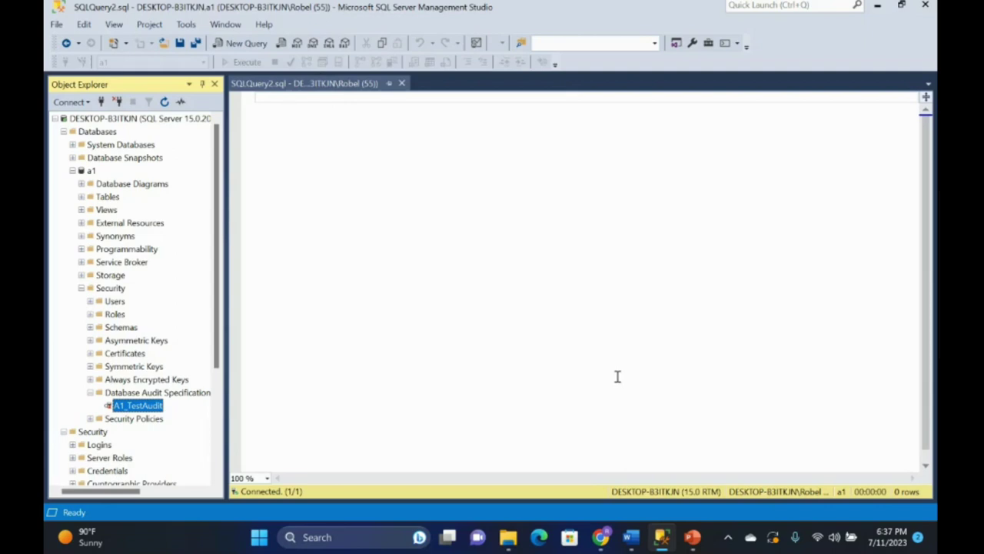
- Enable the A1_TestAudit database audit specification and dismiss the result dialog
{"action": "right_click", "coordinate": [146, 412]}
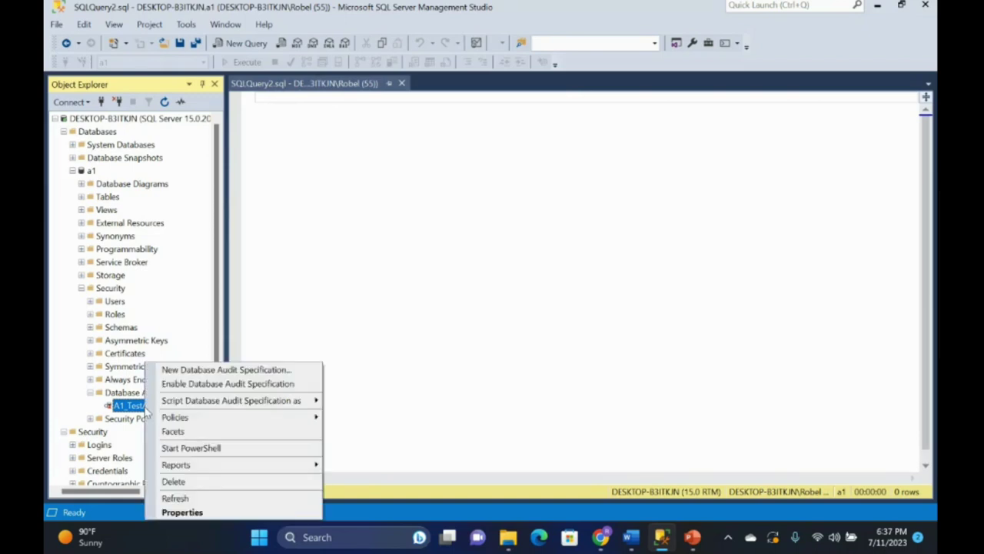
{"action": "left_click", "coordinate": [204, 384]}
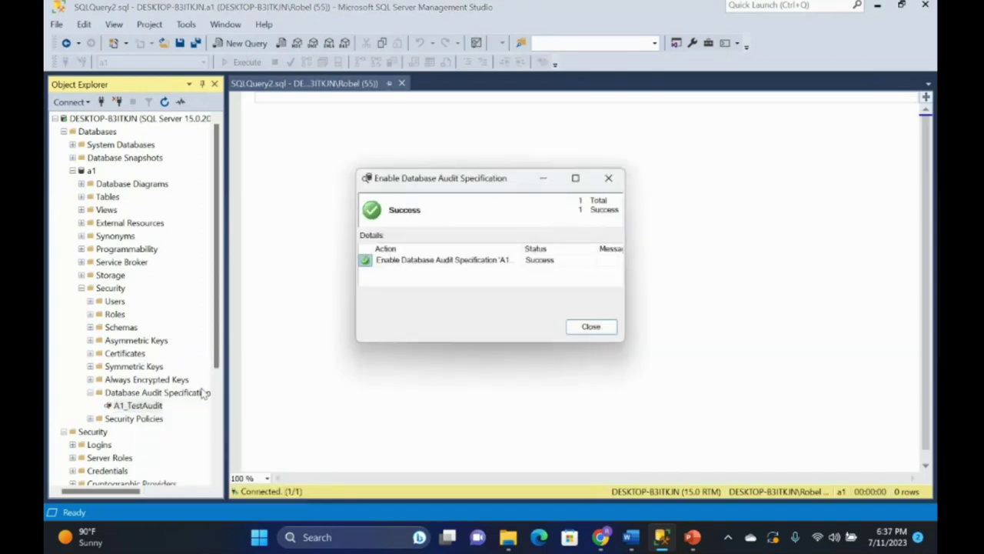
{"action": "left_click", "coordinate": [581, 328]}
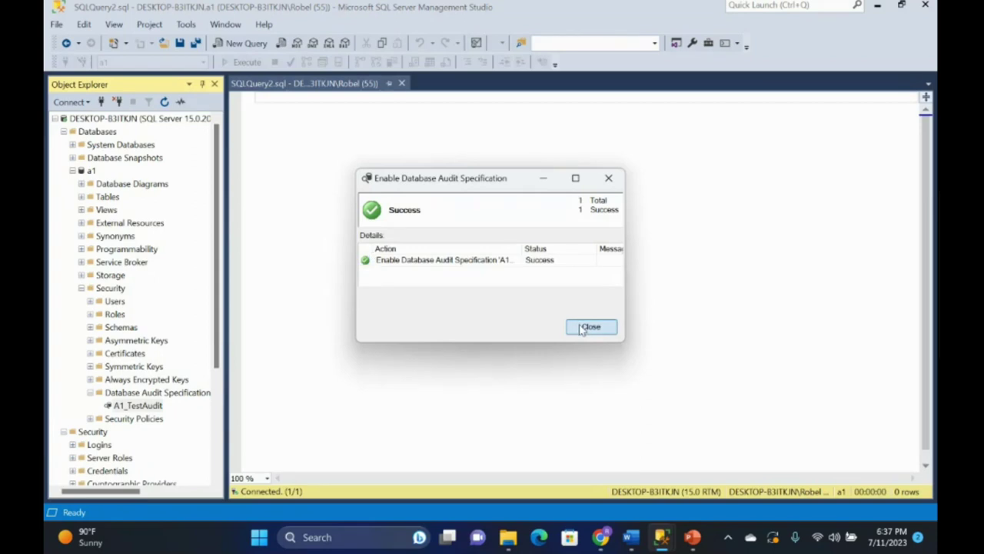
- Begin a query in the empty SQLQuery2 editor with SELECT * FROM
{"action": "scroll", "coordinate": [131, 394], "scroll_direction": "down", "scroll_amount": 4}
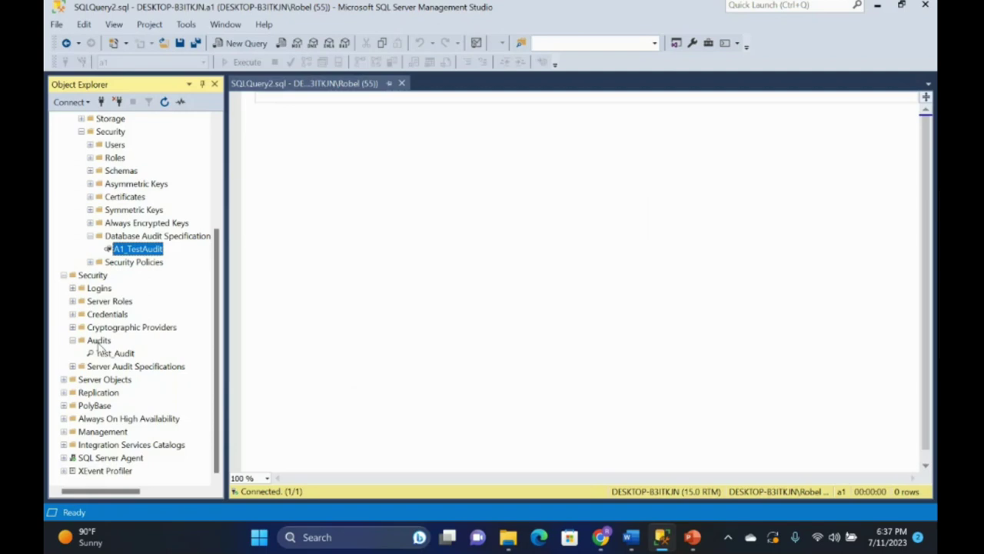
{"action": "left_click", "coordinate": [309, 100]}
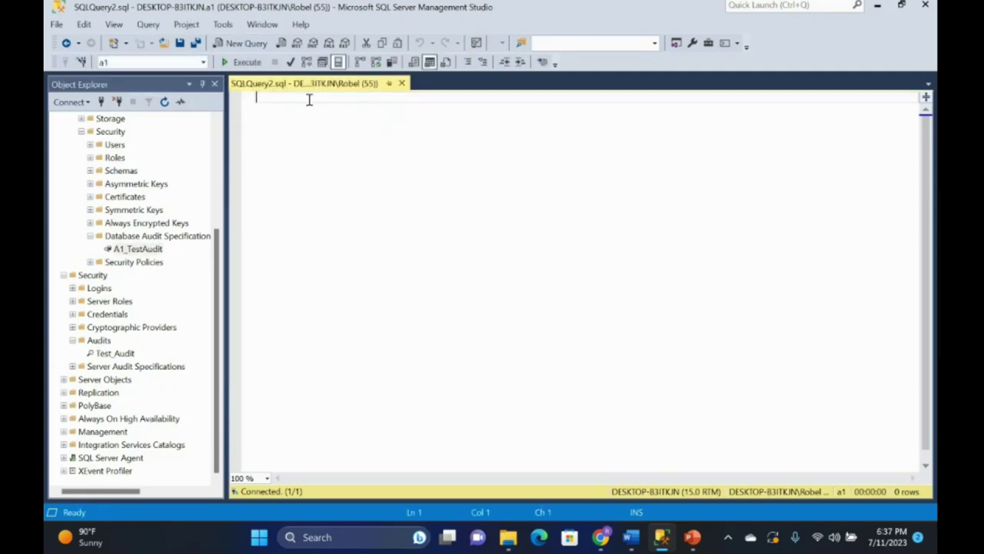
{"action": "type", "text": "selct"}
{"action": "key", "text": "BackSpace"}
{"action": "key", "text": "BackSpace"}
{"action": "key", "text": "BackSpace"}
{"action": "key", "text": "BackSpace"}
{"action": "key", "text": "BackSpace"}
{"action": "type", "text": "S"}
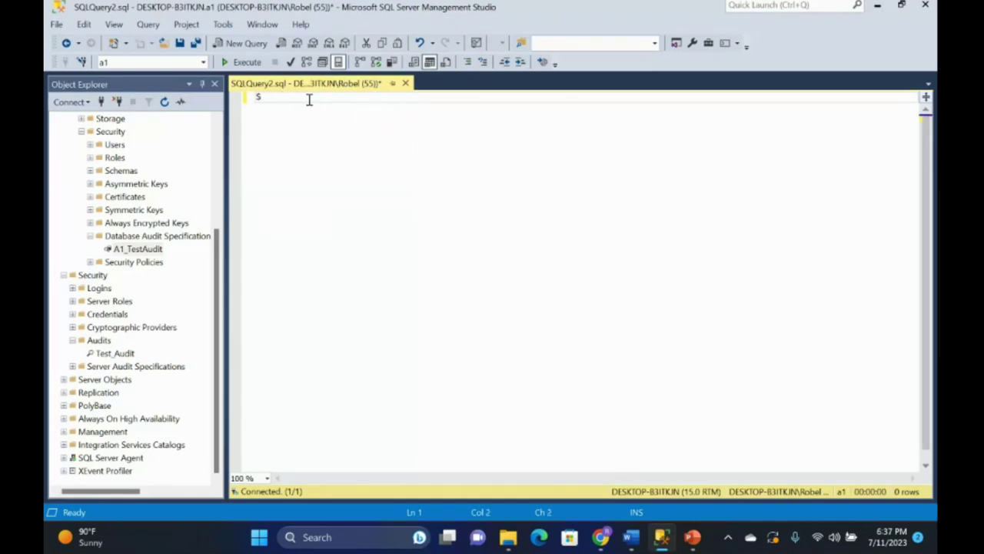
{"action": "type", "text": "ELECT * FROM"}
- List database a1's tables, complete the query as SELECT * FROM TEST and execute it
{"action": "scroll", "coordinate": [79, 177], "scroll_direction": "up", "scroll_amount": 4}
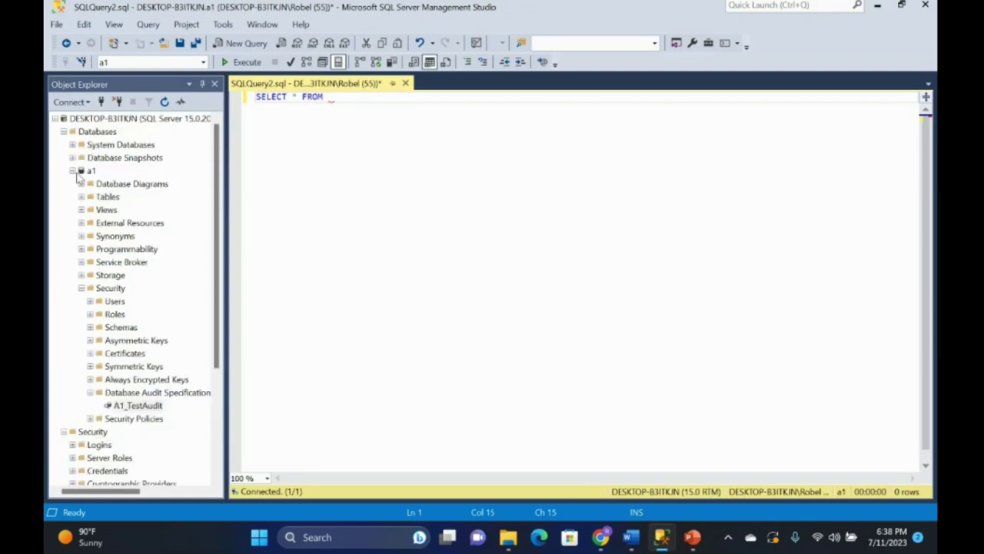
{"action": "left_click", "coordinate": [81, 197]}
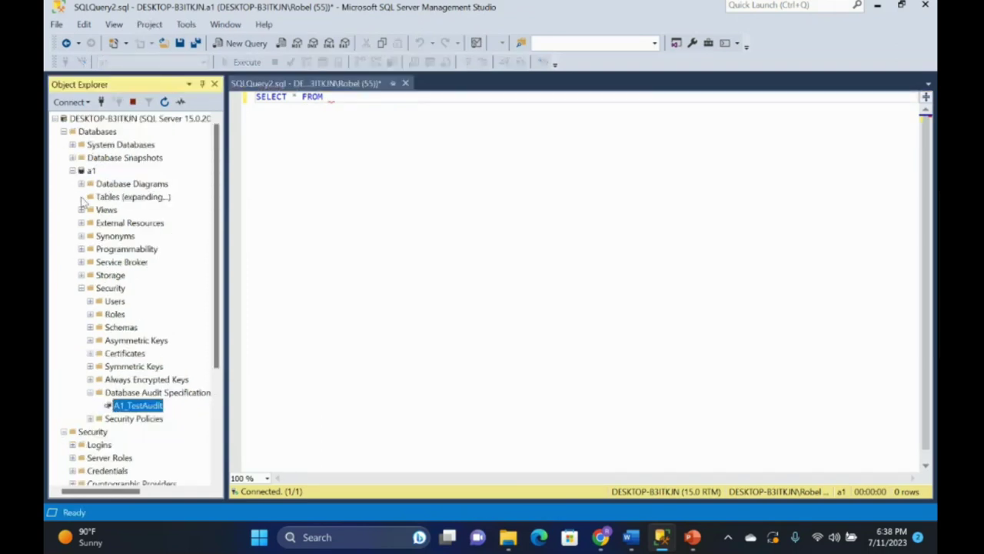
{"action": "left_click", "coordinate": [345, 102]}
{"action": "type", "text": "TEST"}
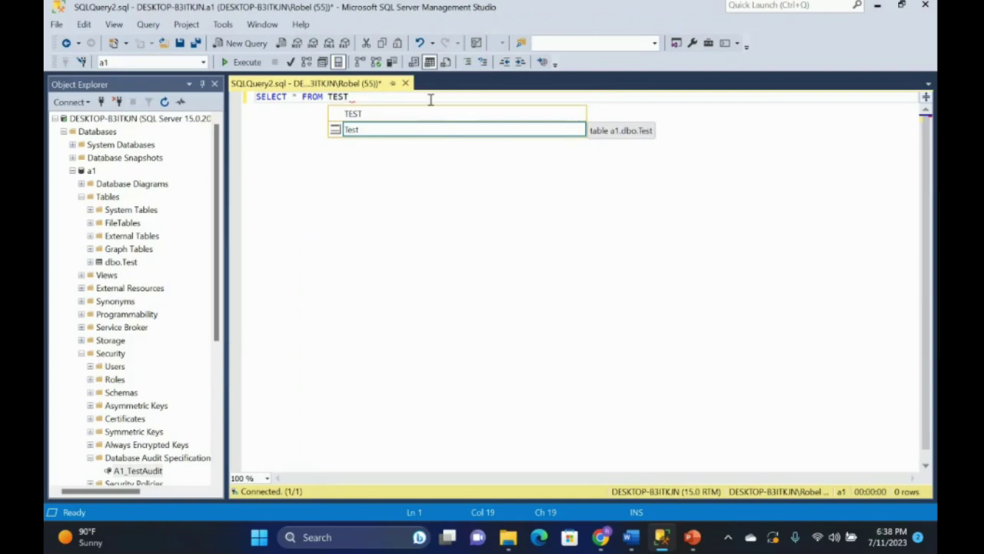
{"action": "key", "text": "Escape"}
{"action": "left_click_drag", "start_coordinate": [354, 96], "coordinate": [243, 89]}
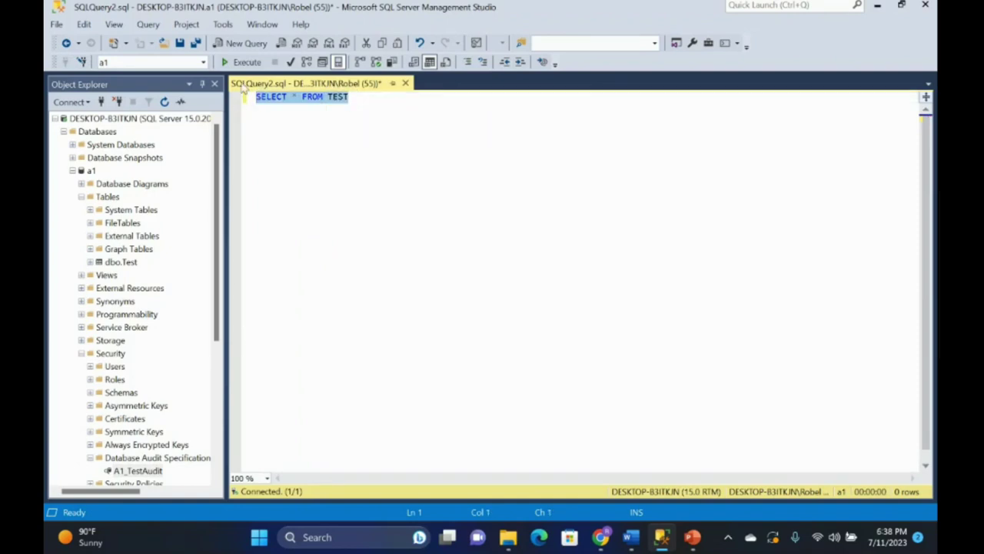
{"action": "left_click", "coordinate": [241, 64]}
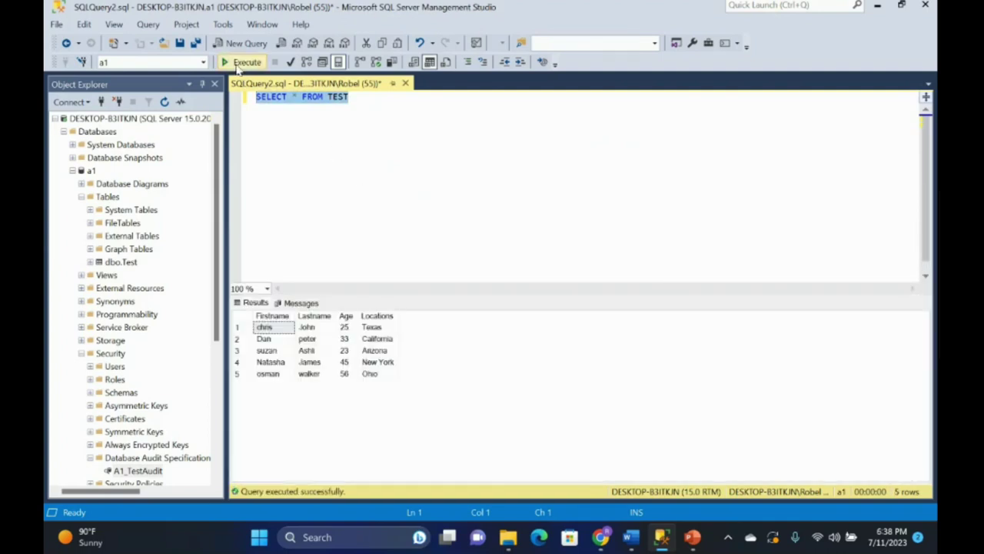
- Create a second query window containing SELECT * FROM TEST and execute it
{"action": "left_click", "coordinate": [242, 43]}
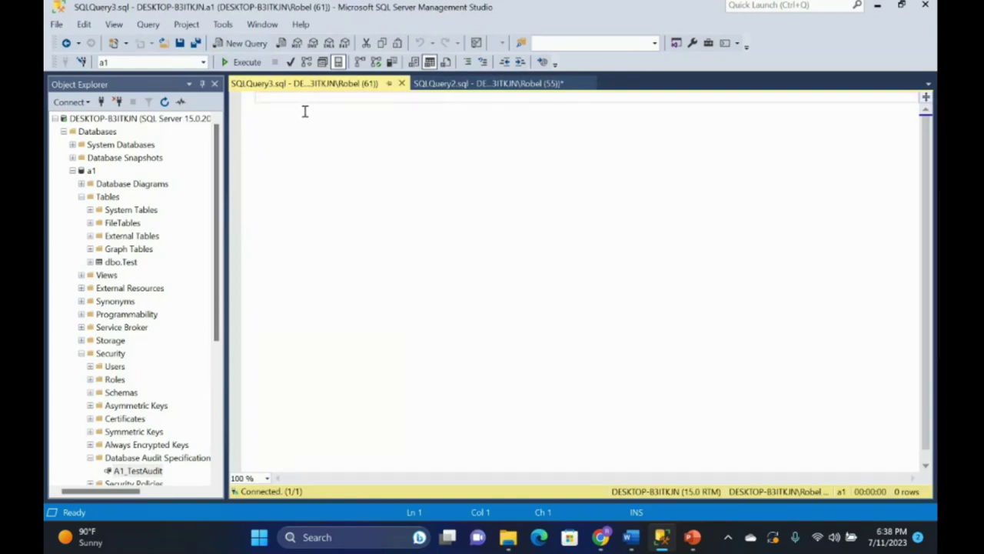
{"action": "type", "text": "SELECT * FROM "}
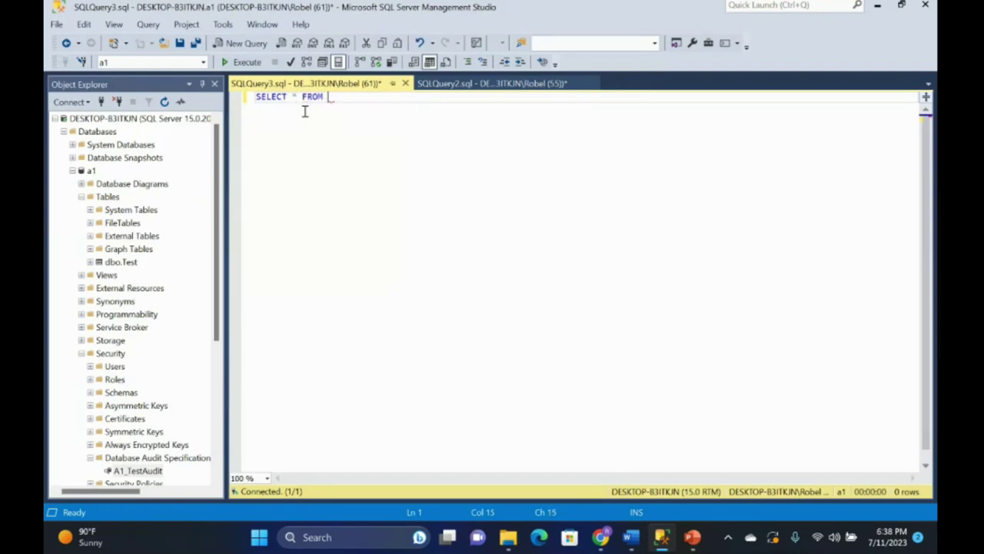
{"action": "type", "text": "TEST"}
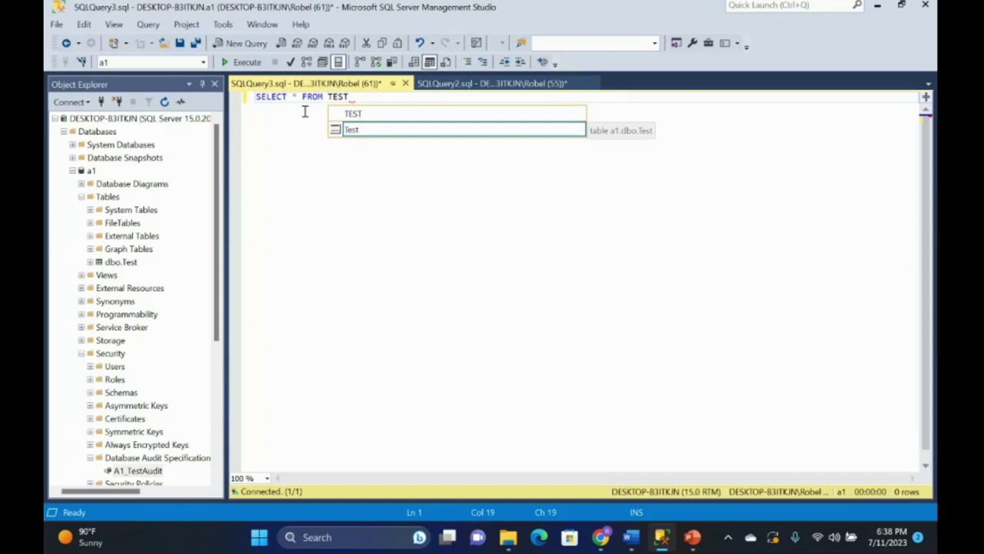
{"action": "key", "text": "Escape"}
{"action": "left_click", "coordinate": [240, 63]}
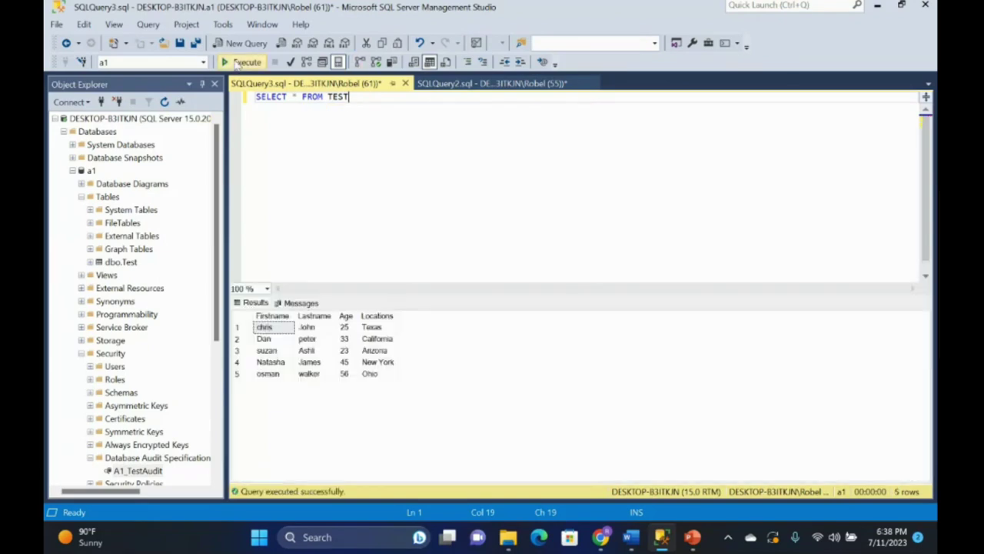
- Return to SQLQuery2 and check the T1 and Test_Audit files in the C:\Audit folder in File Explorer
{"action": "left_click", "coordinate": [474, 86]}
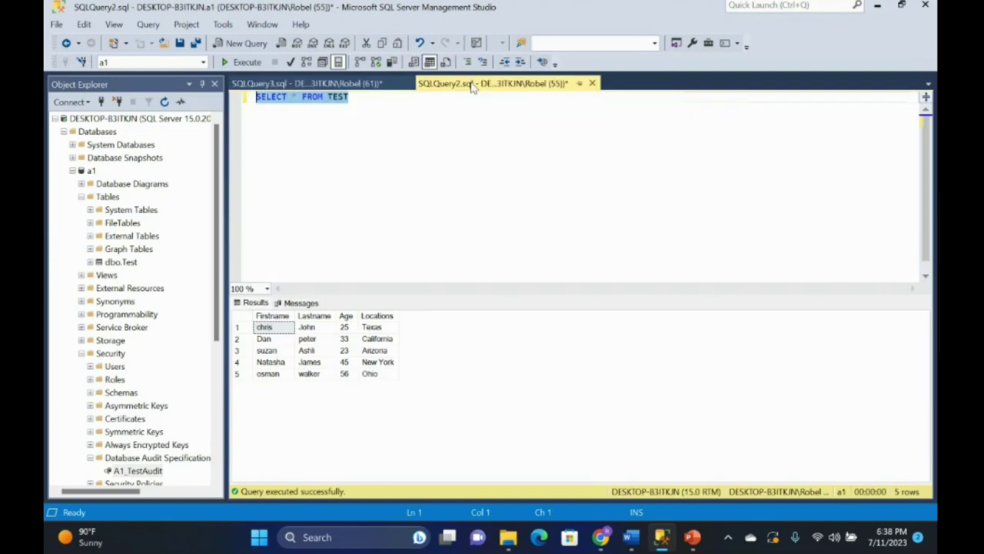
{"action": "left_click", "coordinate": [540, 84]}
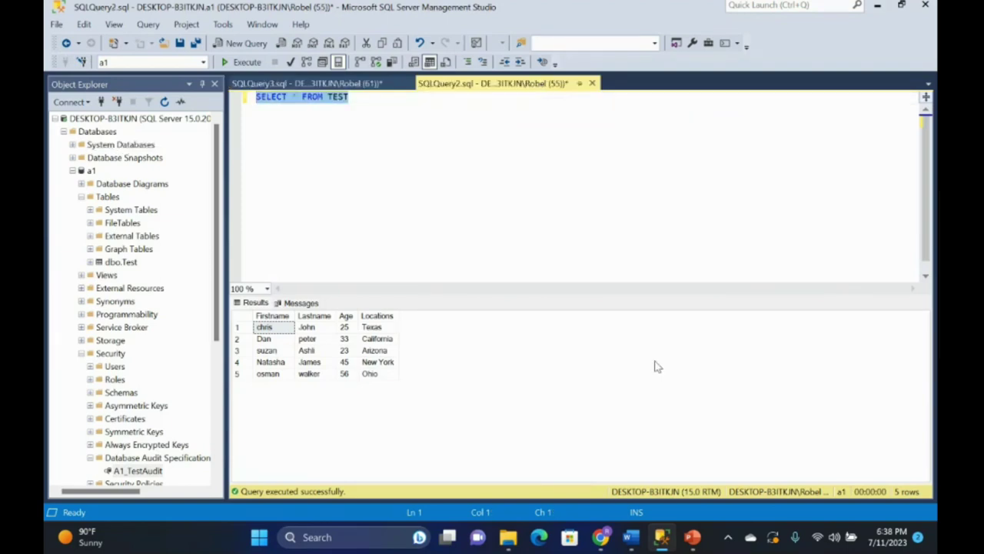
{"action": "left_click", "coordinate": [515, 537]}
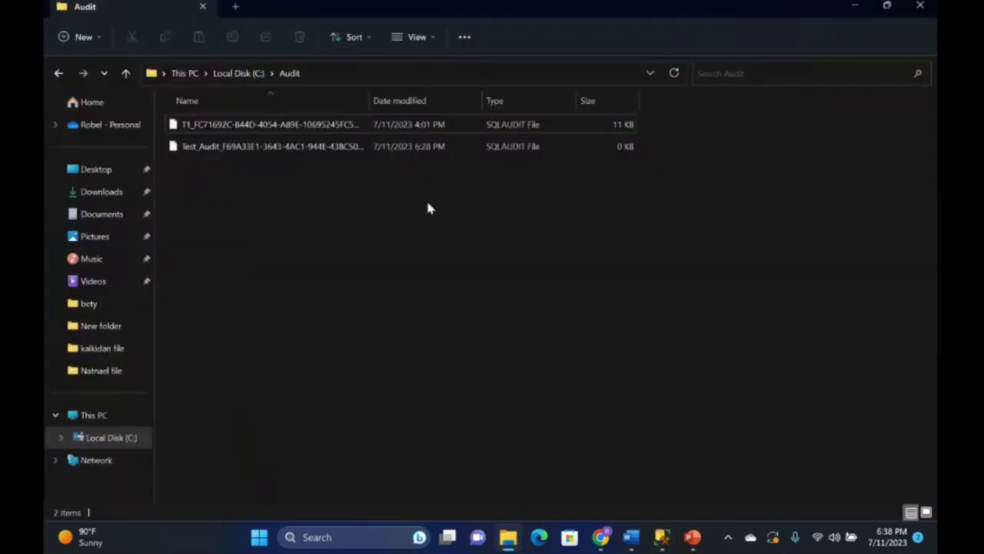
{"action": "left_click", "coordinate": [405, 132]}
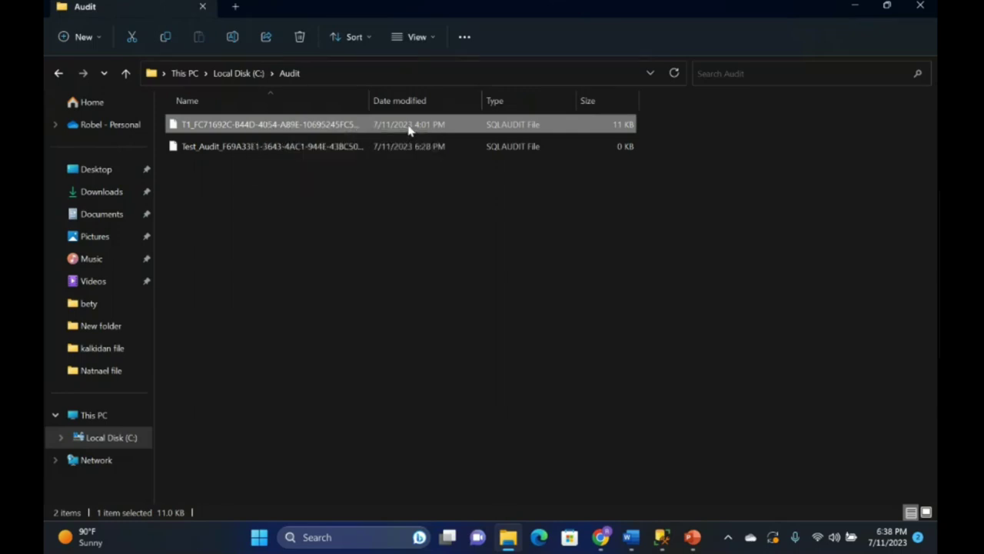
{"action": "left_click", "coordinate": [417, 152]}
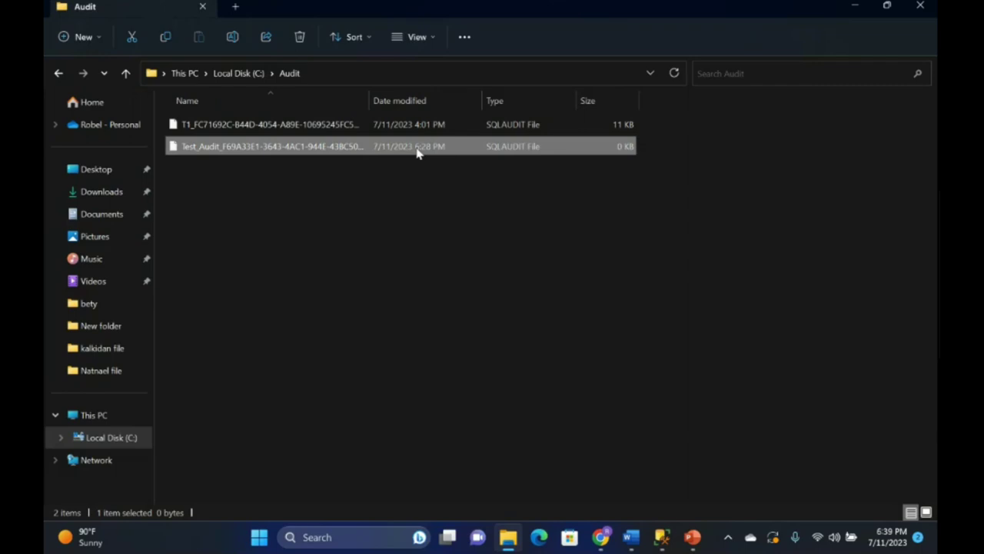
{"action": "left_click", "coordinate": [857, 6]}
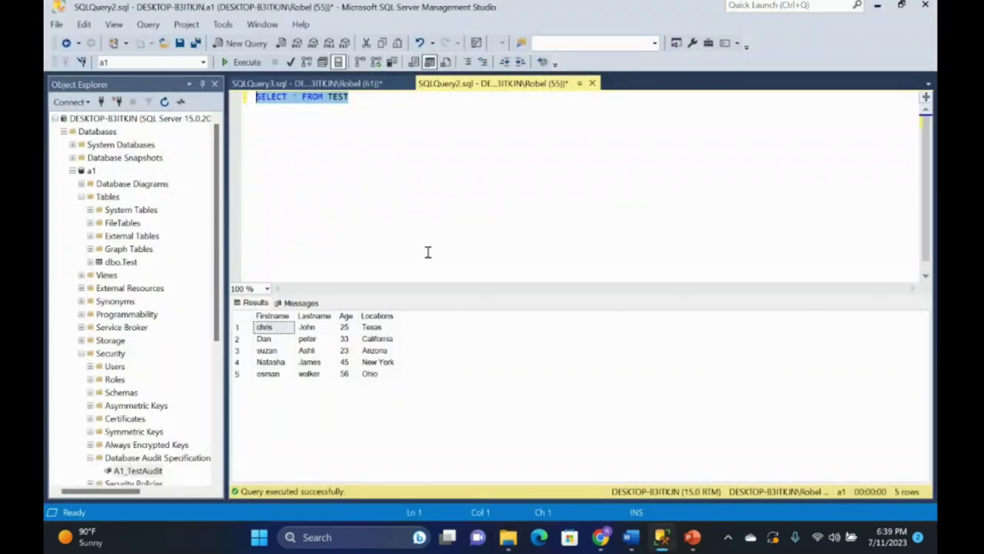
- Copy the fn_get_audit_file SELECT statement from slide 9 in PowerPoint onto a new line below the SQLQuery2 query in Management Studio
{"action": "left_click", "coordinate": [323, 209]}
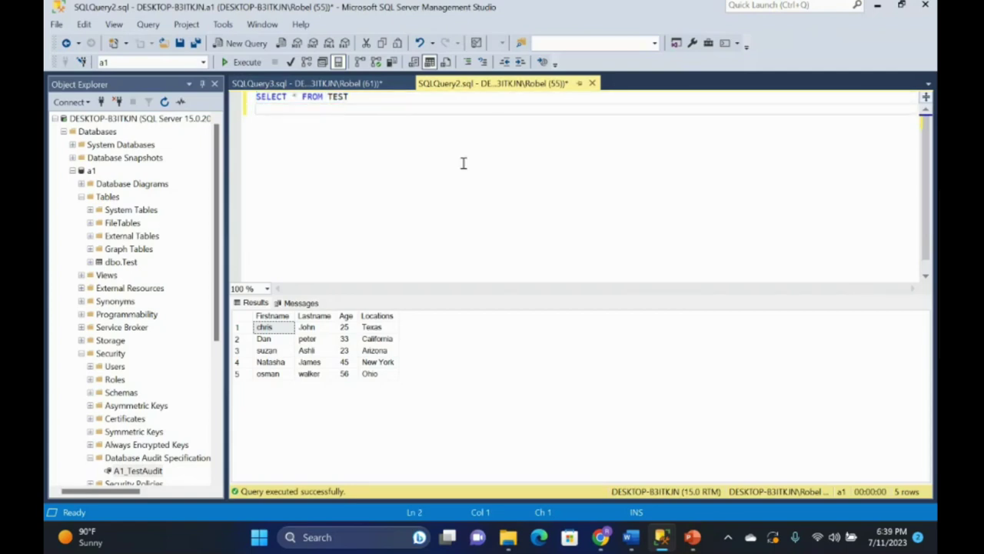
{"action": "left_click", "coordinate": [694, 537]}
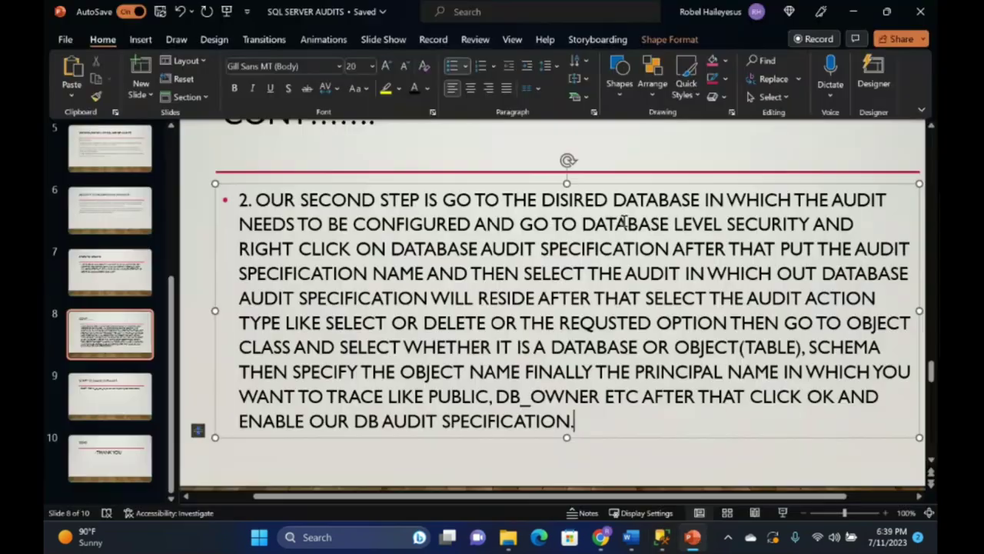
{"action": "scroll", "coordinate": [625, 221], "scroll_direction": "down", "scroll_amount": 1}
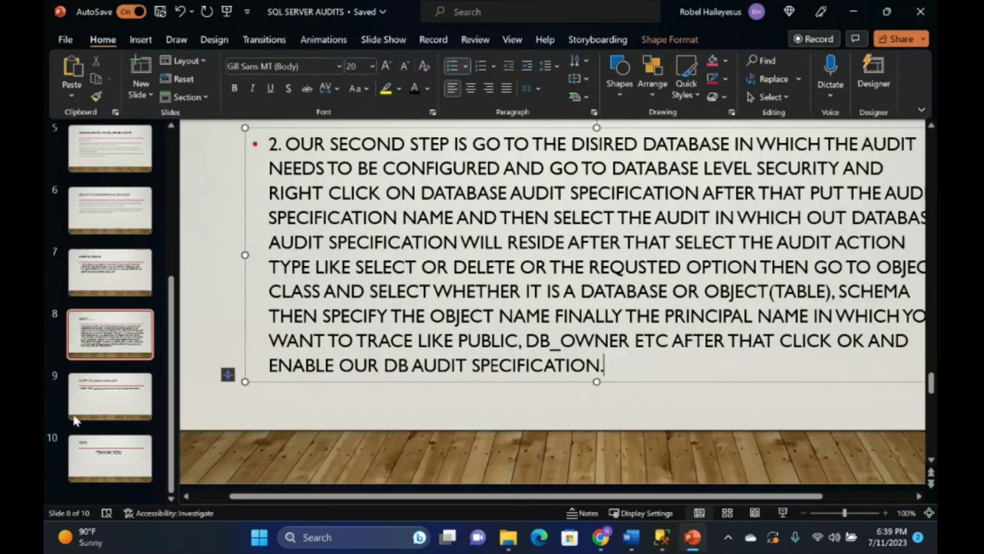
{"action": "left_click", "coordinate": [76, 417]}
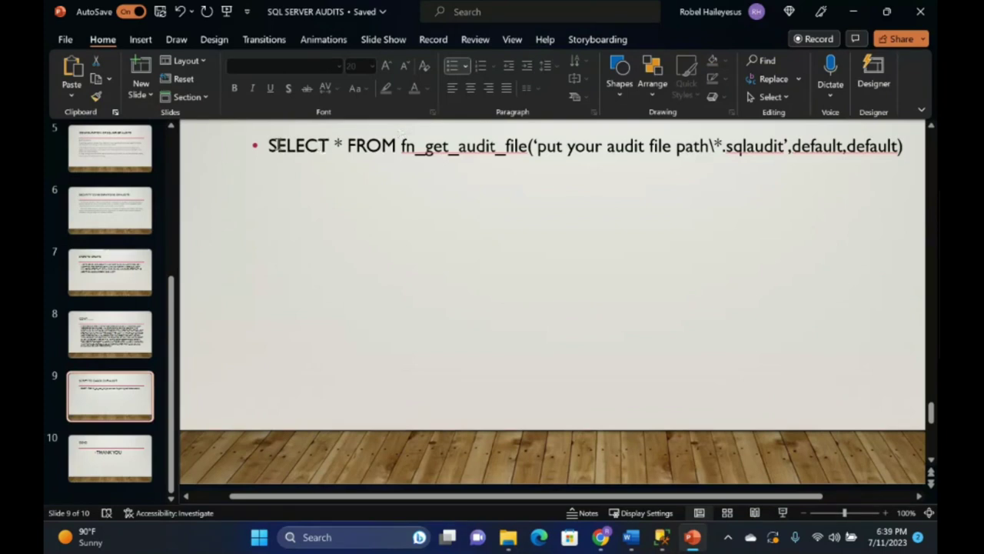
{"action": "left_click_drag", "start_coordinate": [269, 146], "coordinate": [907, 150]}
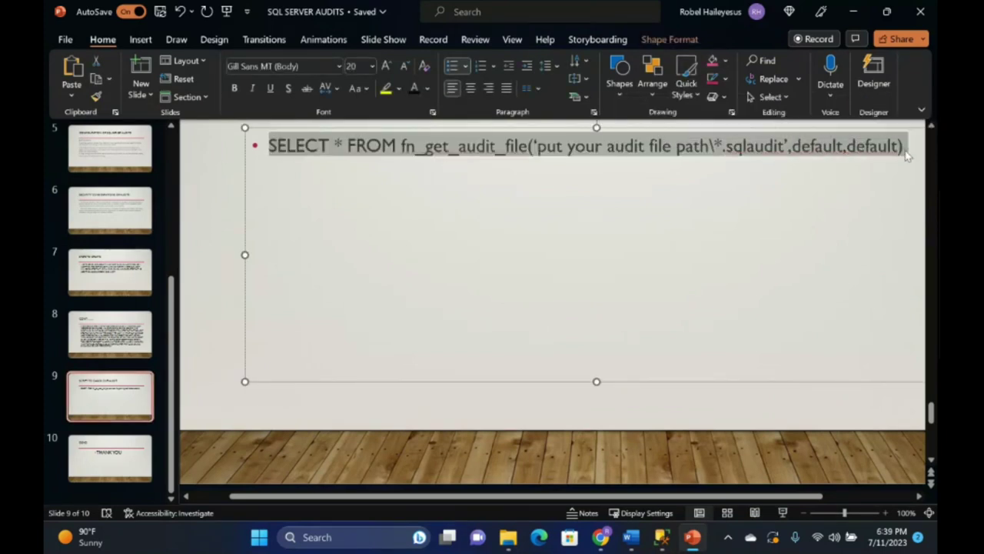
{"action": "left_click", "coordinate": [665, 536]}
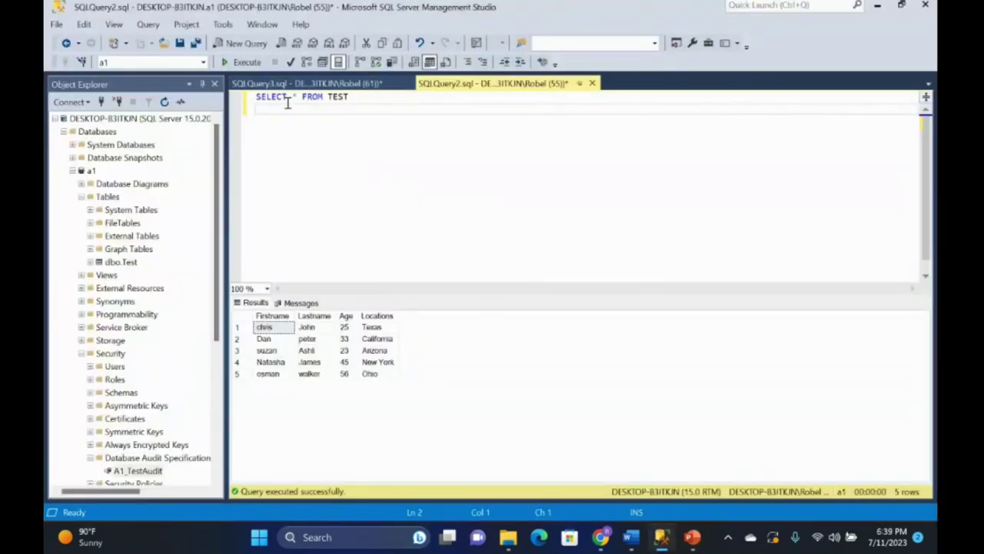
{"action": "type", "text": "SELECT * FROM fn_get_audit_file('put your audit file path\\*.sqlaudit',default,default)"}
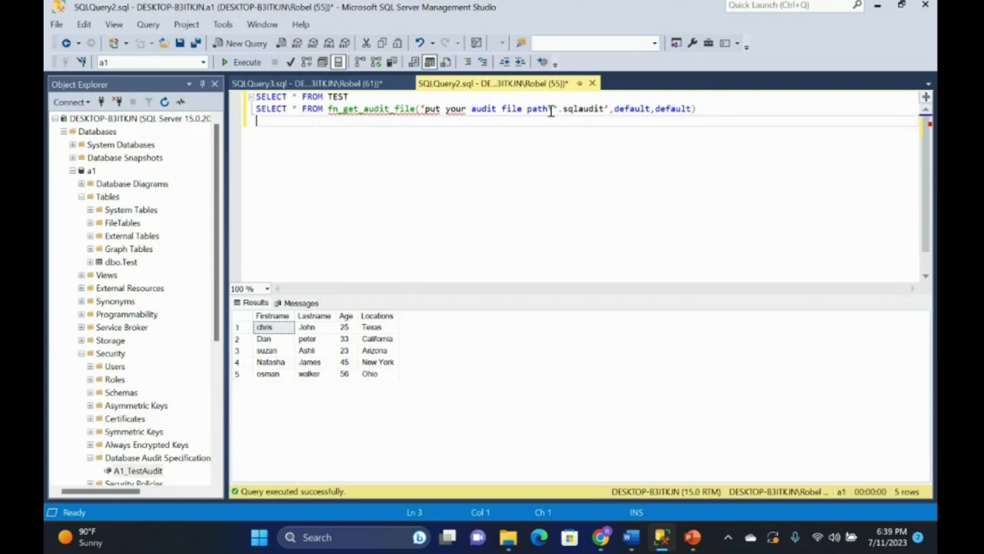
- Replace the placeholder path in the fn_get_audit_file statement with C:\Audit, copied from the Audit folder in File Explorer
{"action": "left_click_drag", "start_coordinate": [550, 111], "coordinate": [424, 112]}
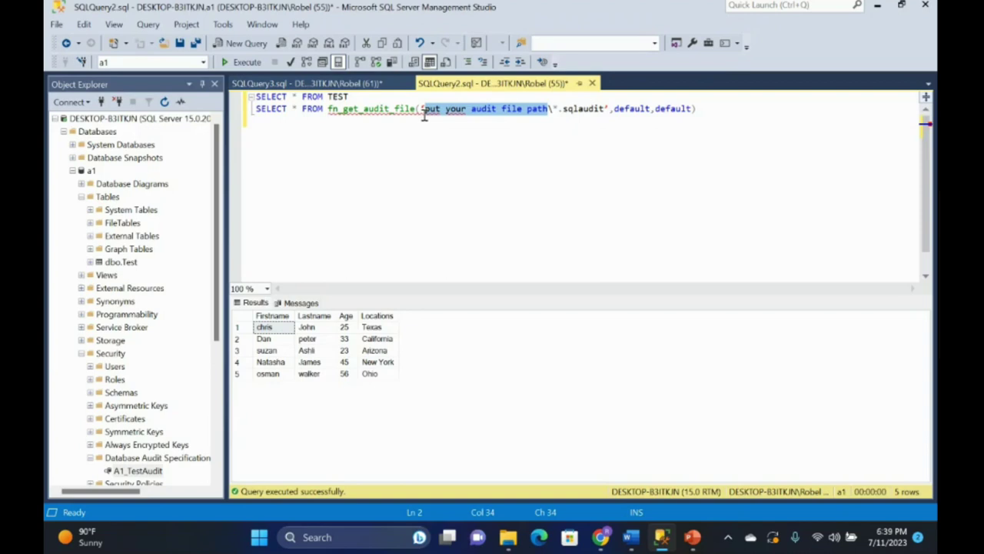
{"action": "type", "text": "SELECT * FROM fn_get_audit_file('put your audit file path\\*.sqlaudit',default,default)"}
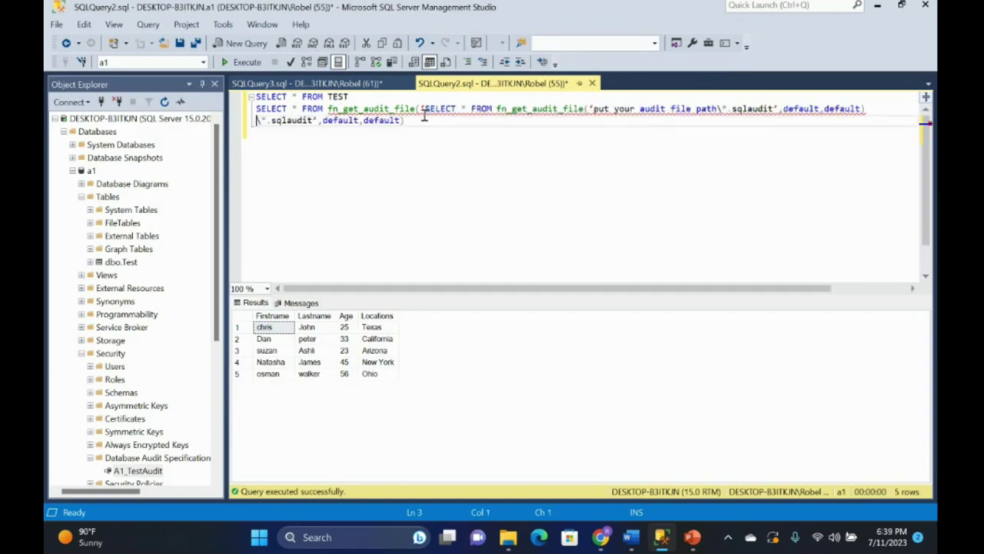
{"action": "key", "text": "ctrl+z"}
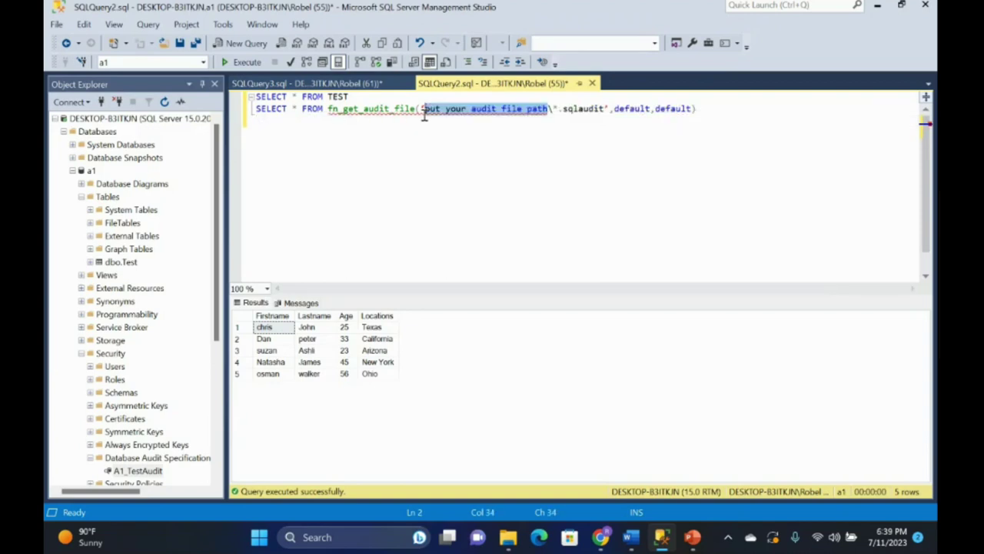
{"action": "left_click", "coordinate": [507, 534]}
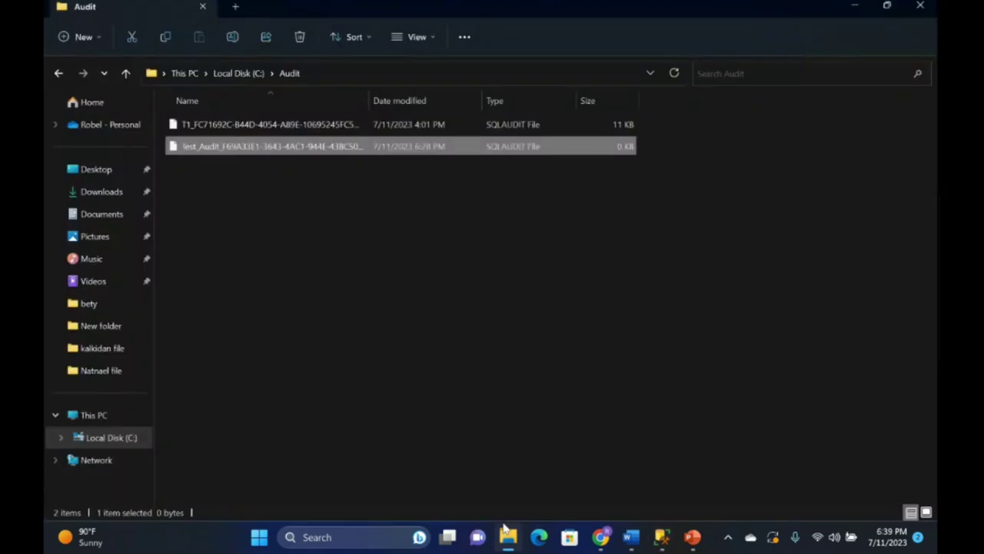
{"action": "left_click", "coordinate": [340, 75]}
{"action": "key", "text": "ctrl+c"}
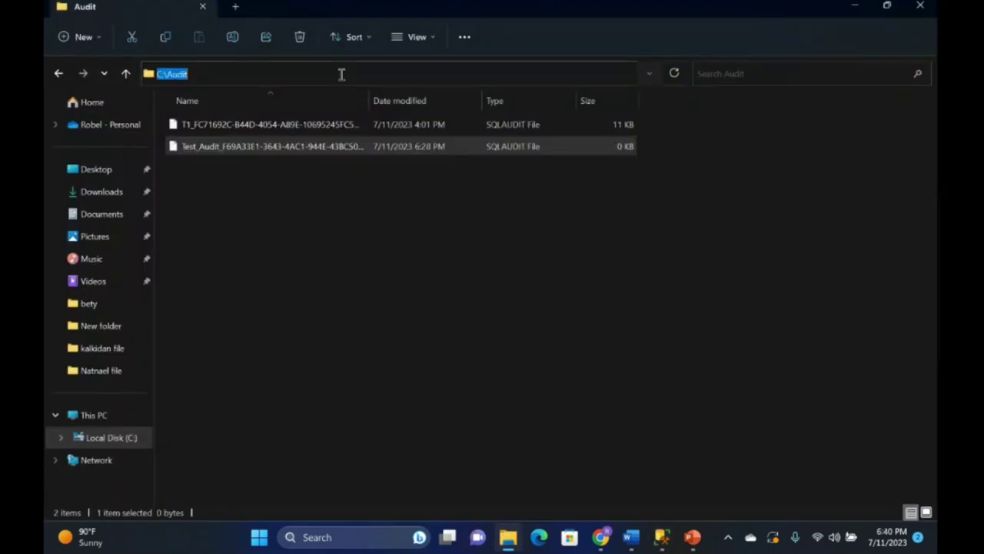
{"action": "left_click", "coordinate": [664, 541]}
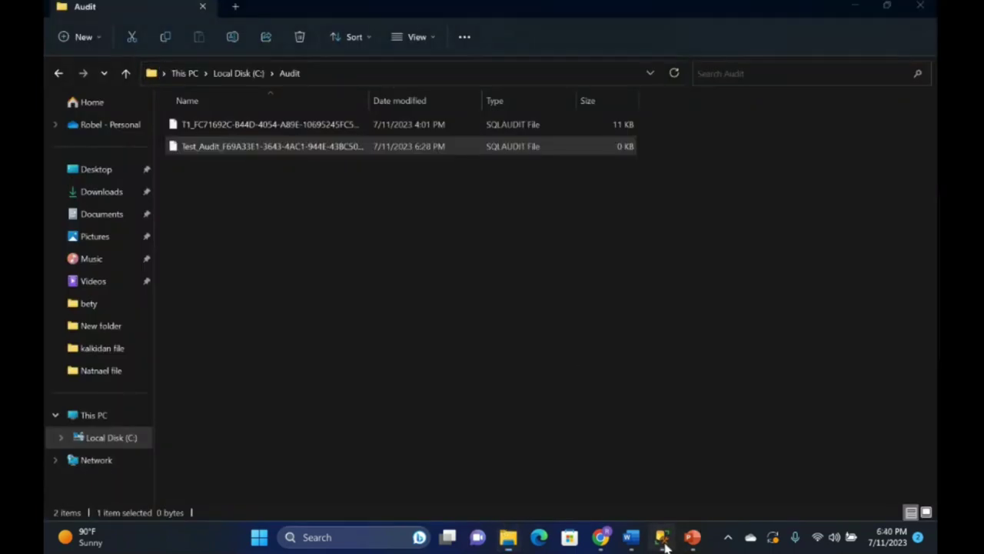
{"action": "key", "text": "ctrl+v"}
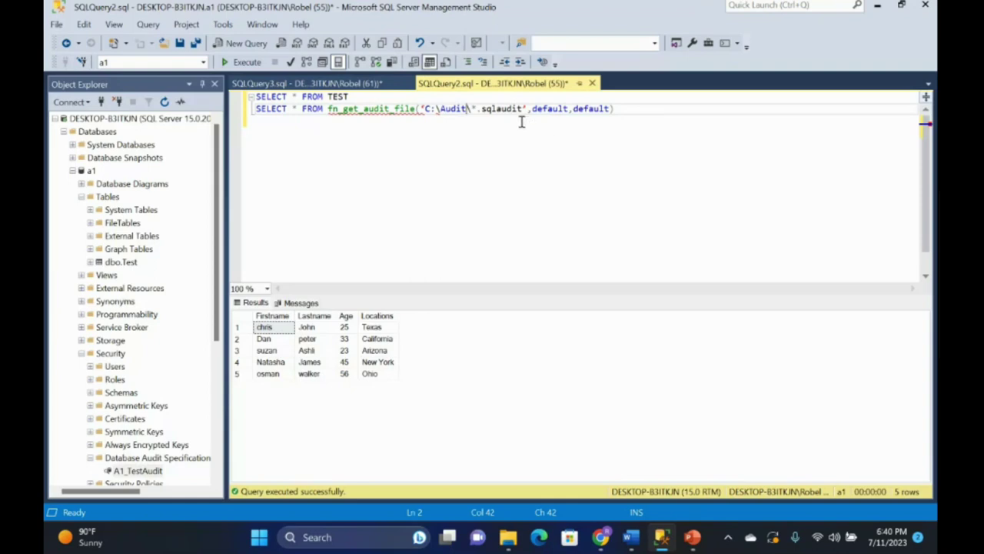
{"action": "left_click", "coordinate": [422, 108]}
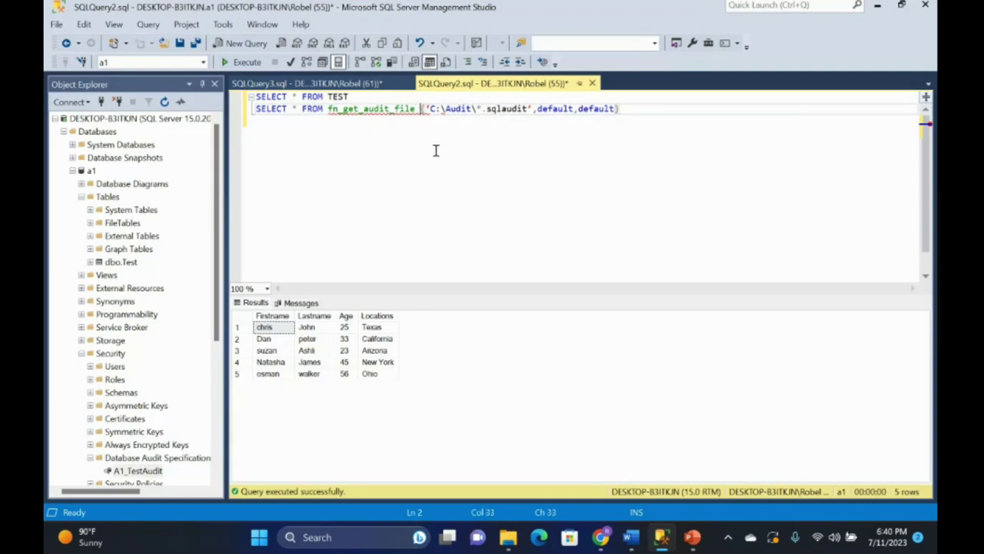
{"action": "key", "text": "BackSpace"}
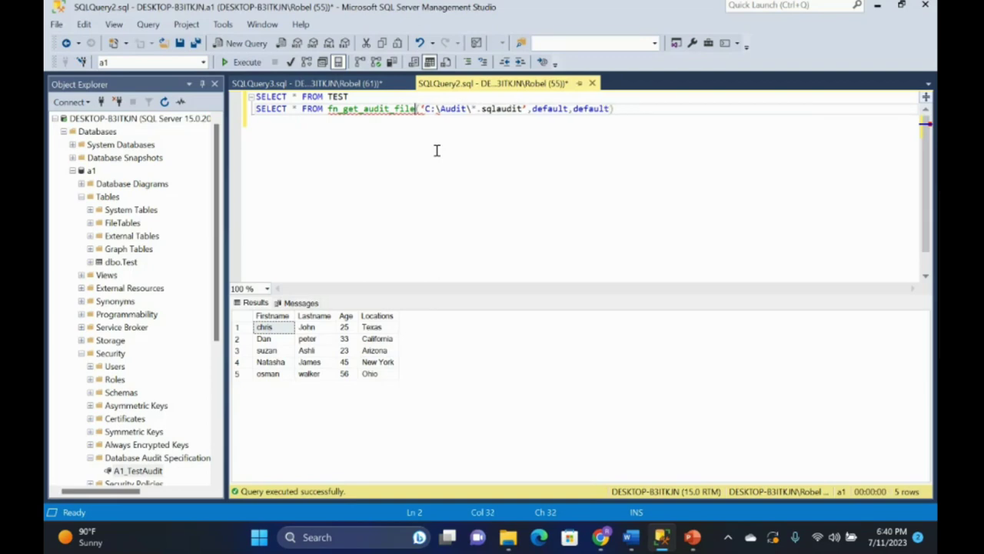
{"action": "left_click", "coordinate": [346, 128]}
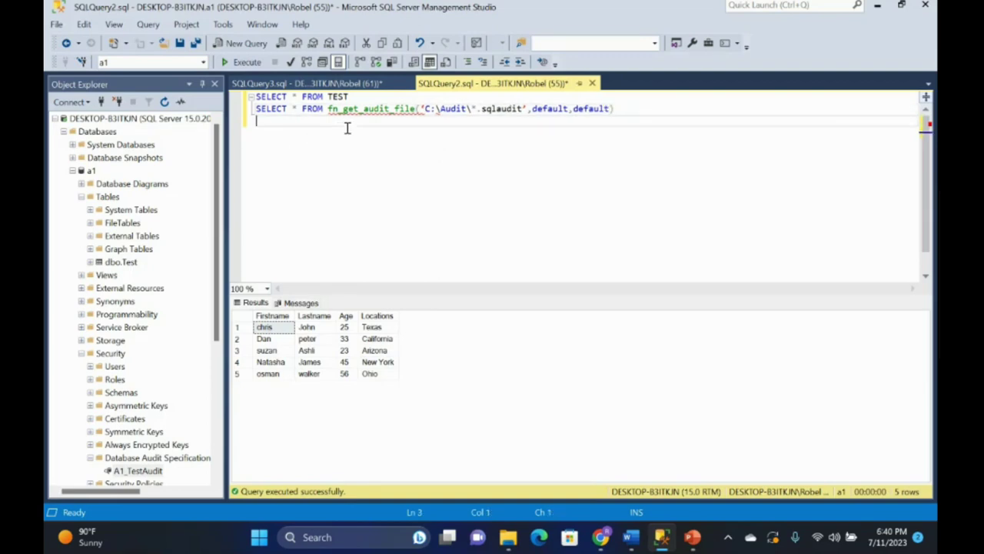